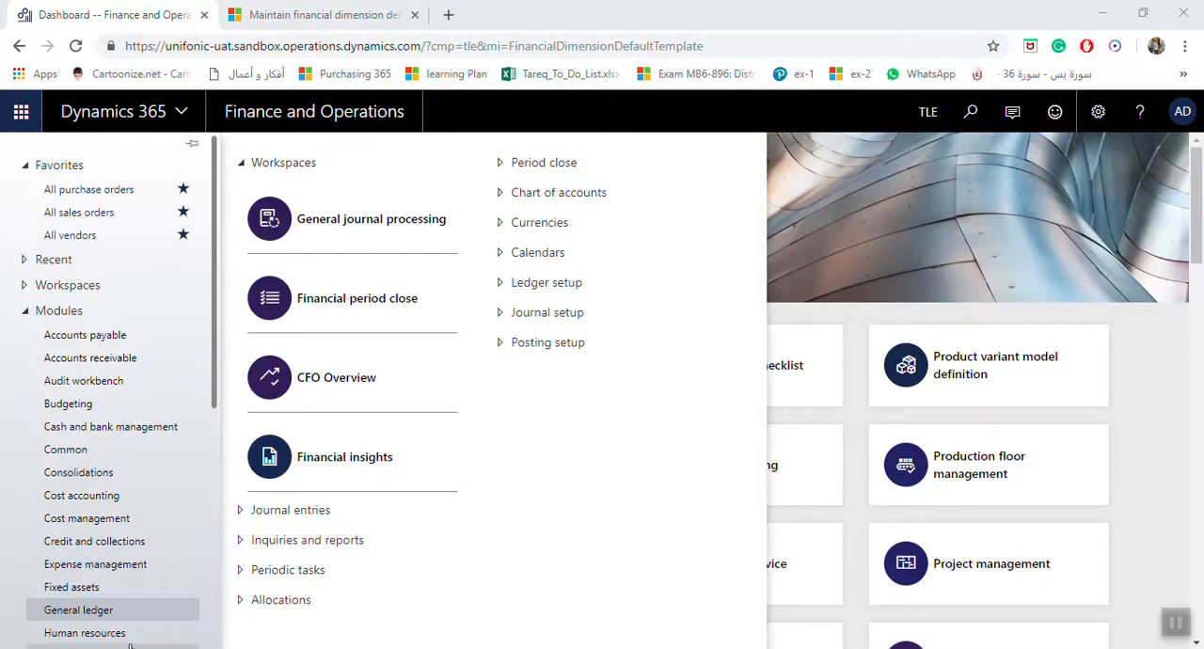
Step: Open the Accrual schemes page from the General ledger journal setup
click(126, 613)
click(126, 613)
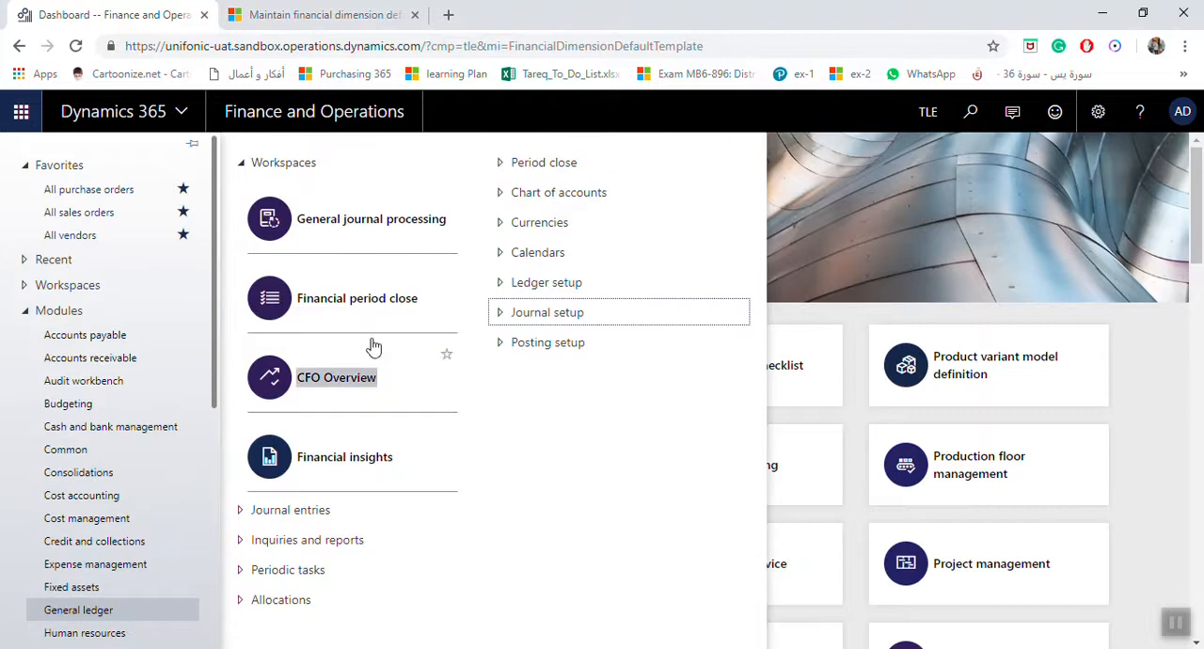
click(497, 322)
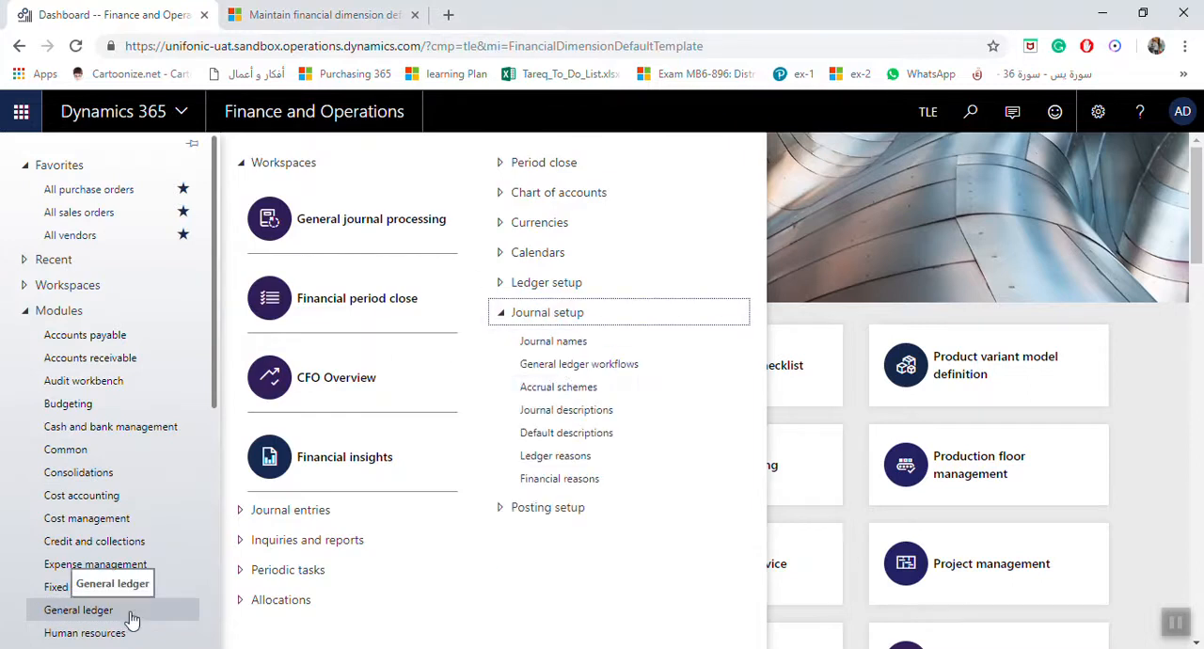
click(559, 387)
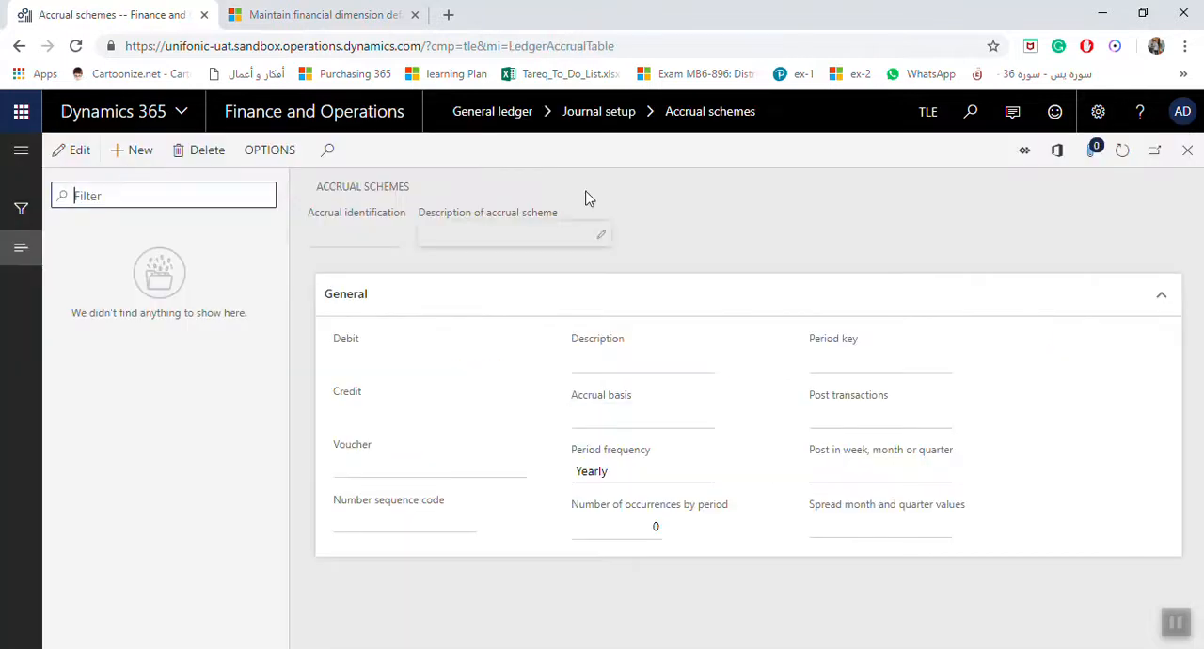
Step: Create an accrual scheme identified as Rent with the description "Rent Allocation Accruals"
click(139, 153)
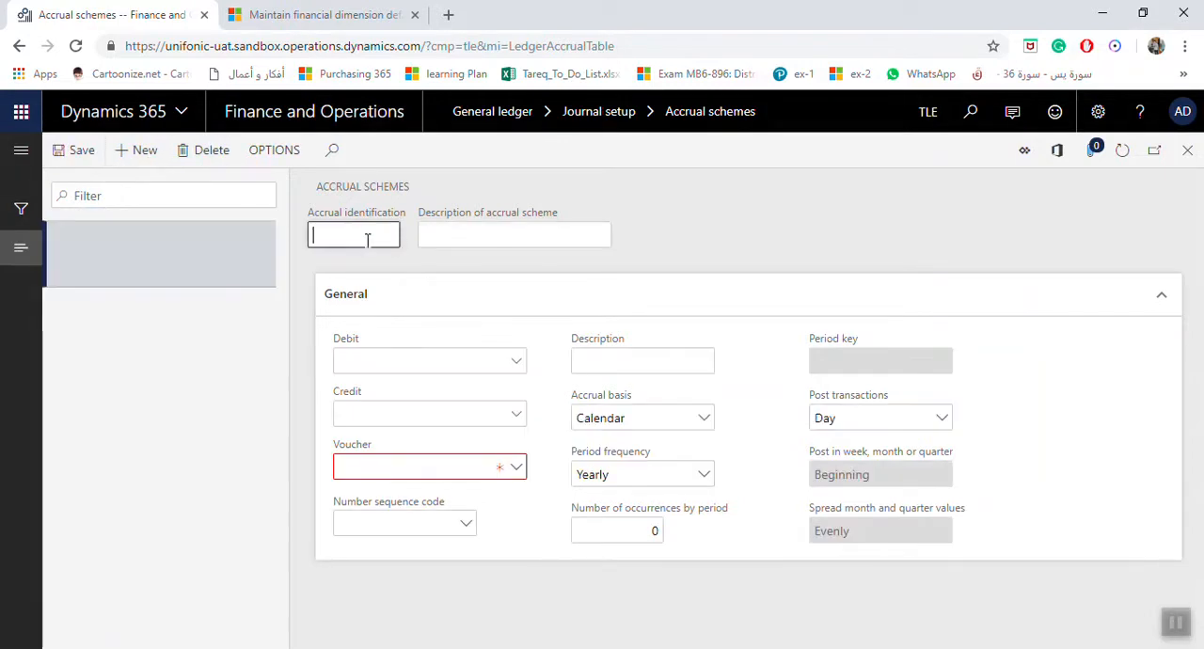
text(Rent)
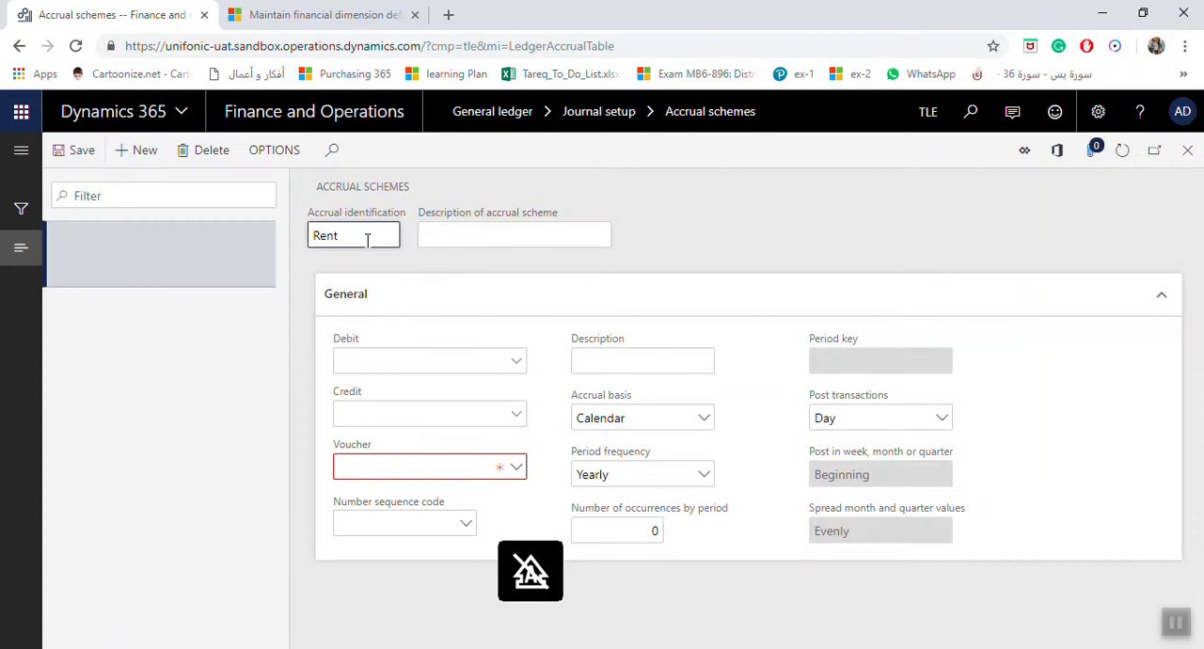
key(Tab)
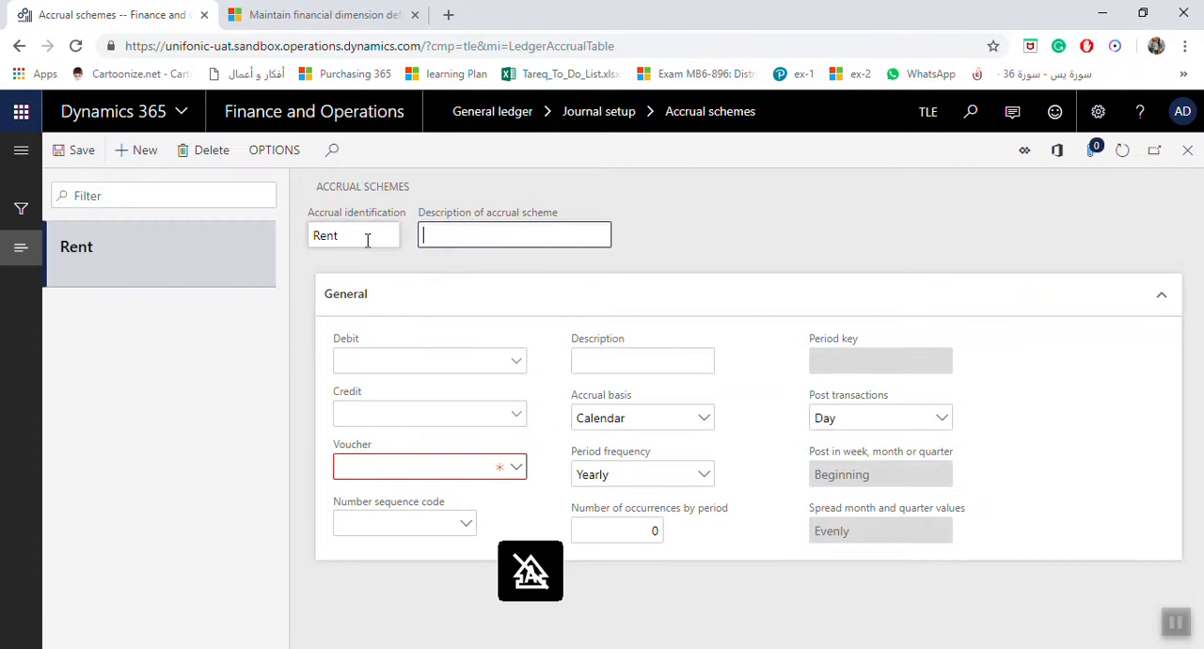
text(Rent Allocation )
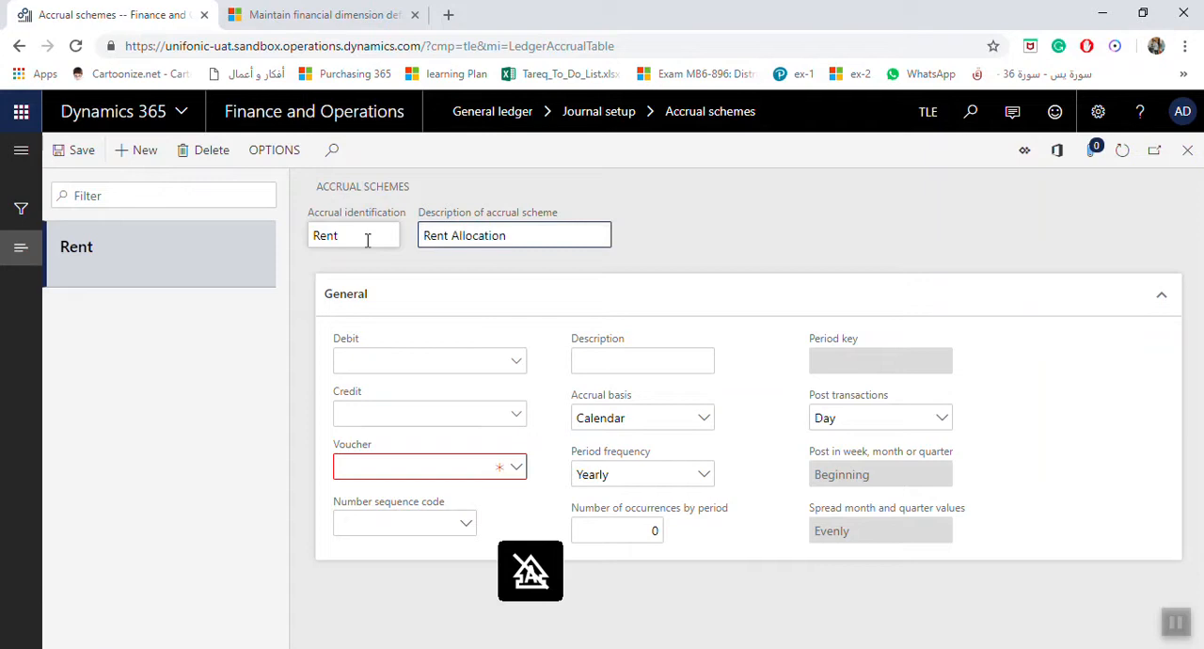
text(Accruals)
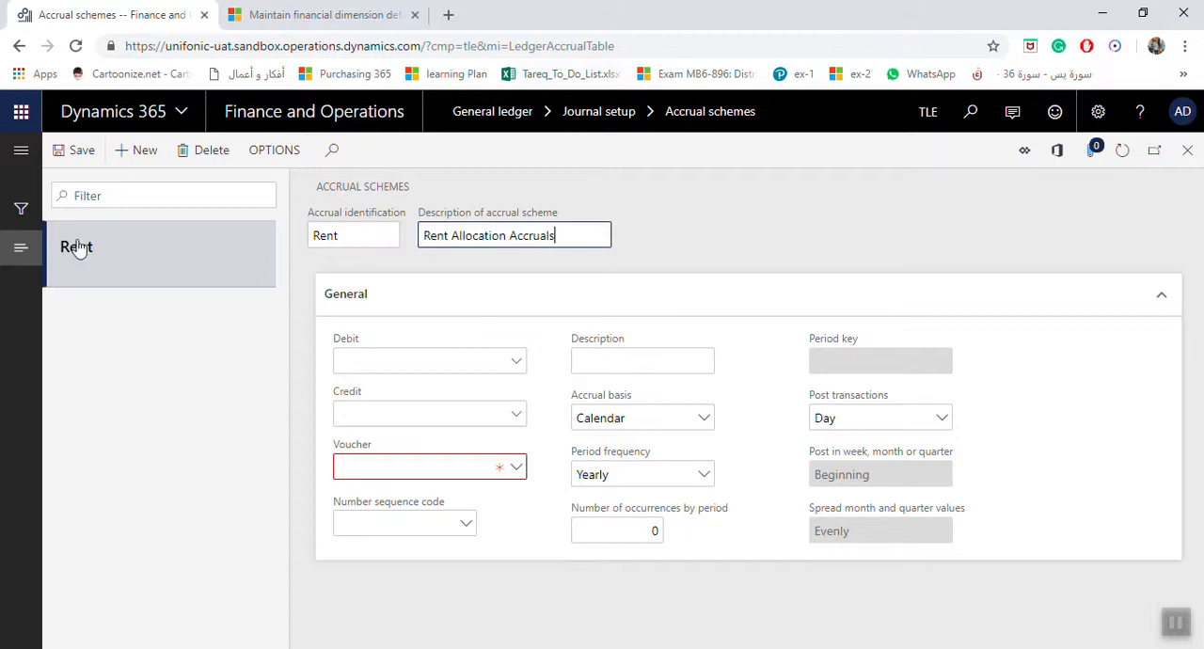
Step: Open the main account details from the Rent scheme's Debit account lookup
right_click(516, 372)
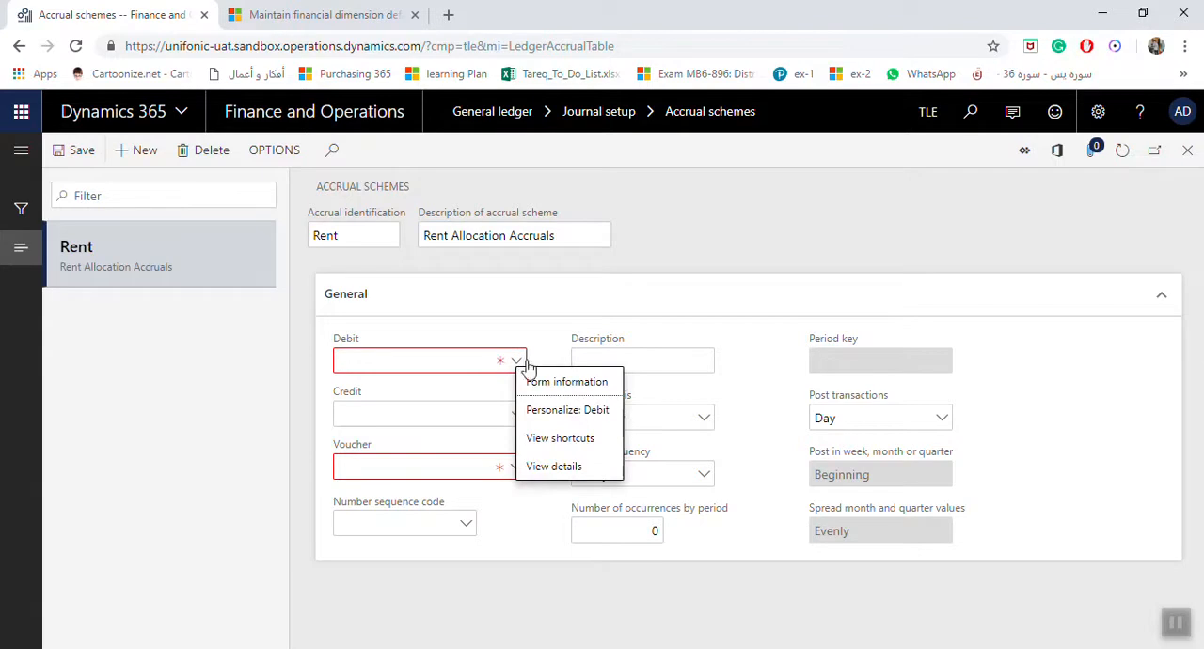
click(517, 367)
click(517, 367)
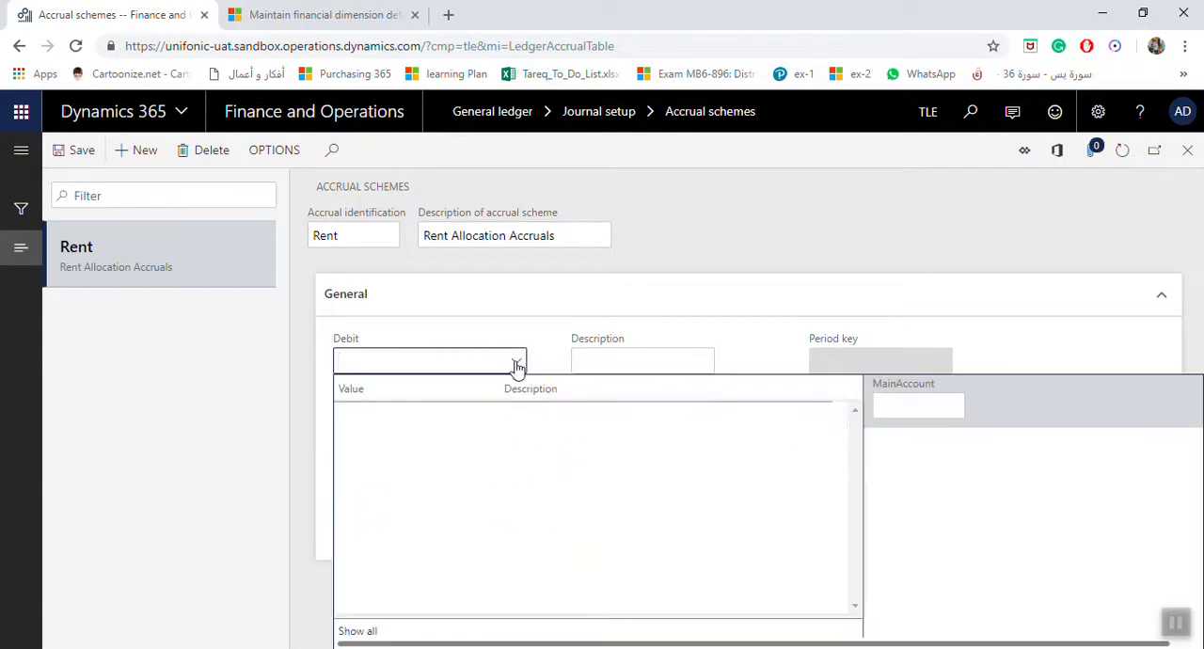
right_click(517, 366)
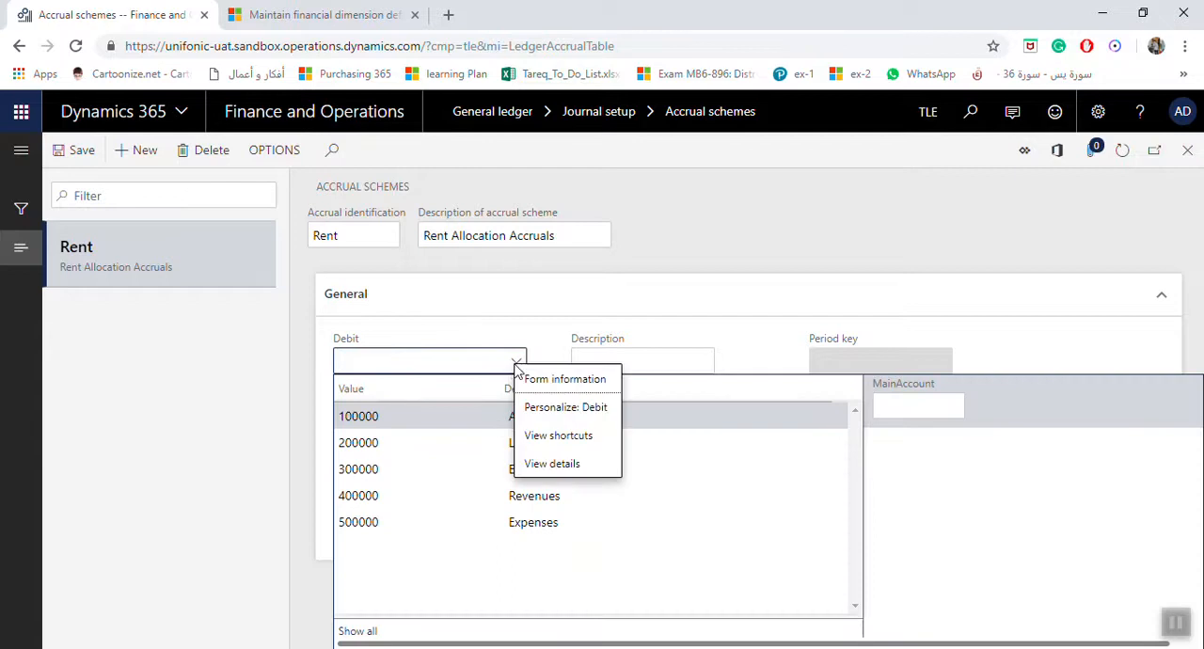
click(555, 464)
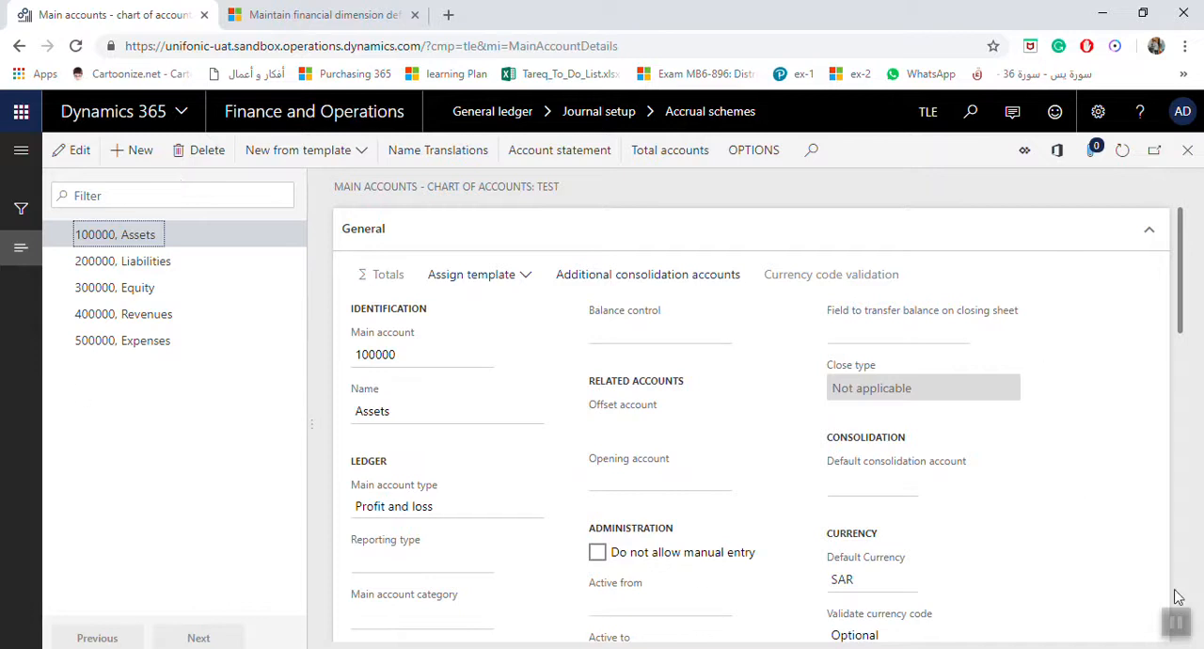
click(1173, 625)
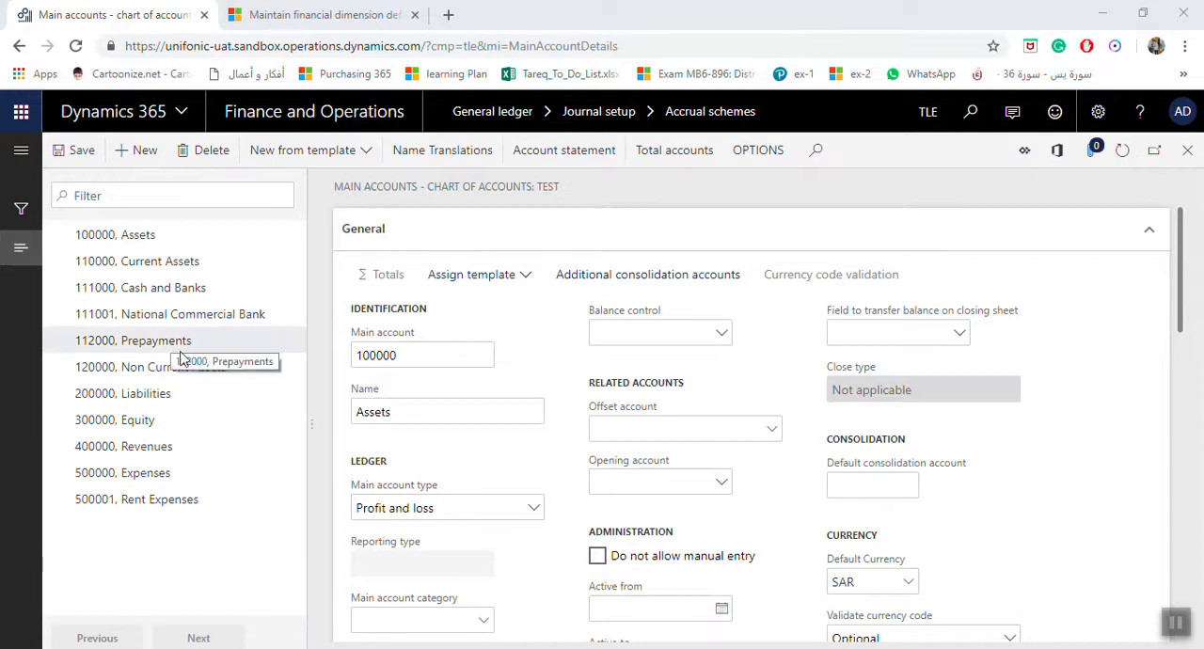
Step: Create main account 112001 with the name "Prepaid Rent Expenses"
click(143, 151)
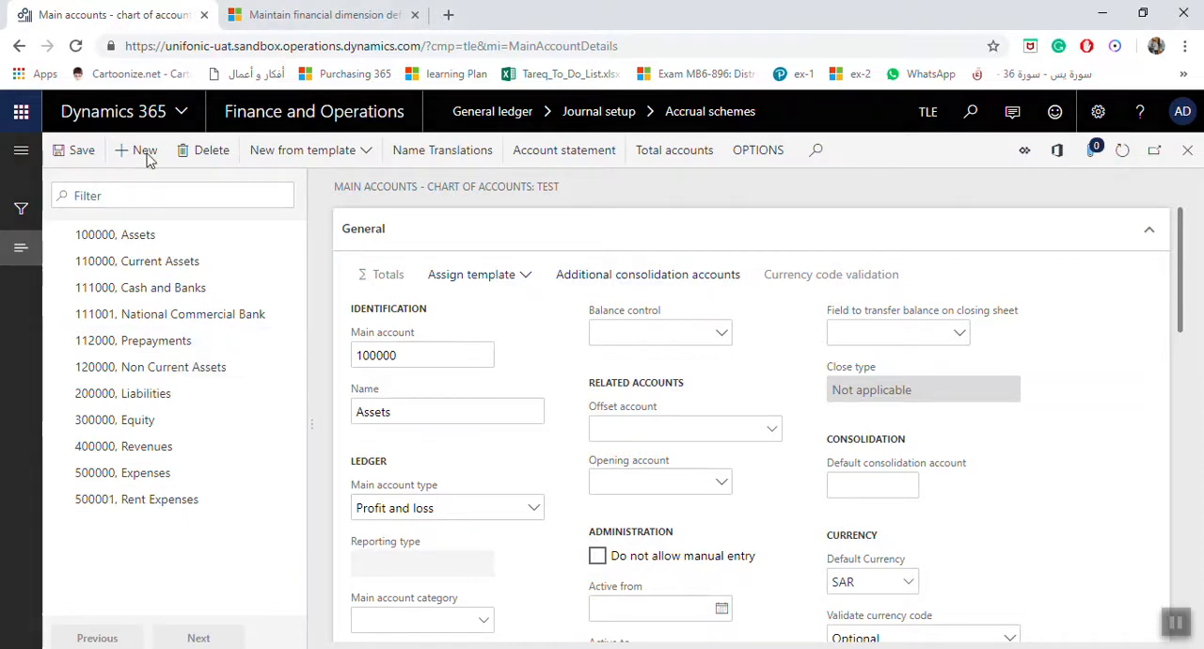
text(1)
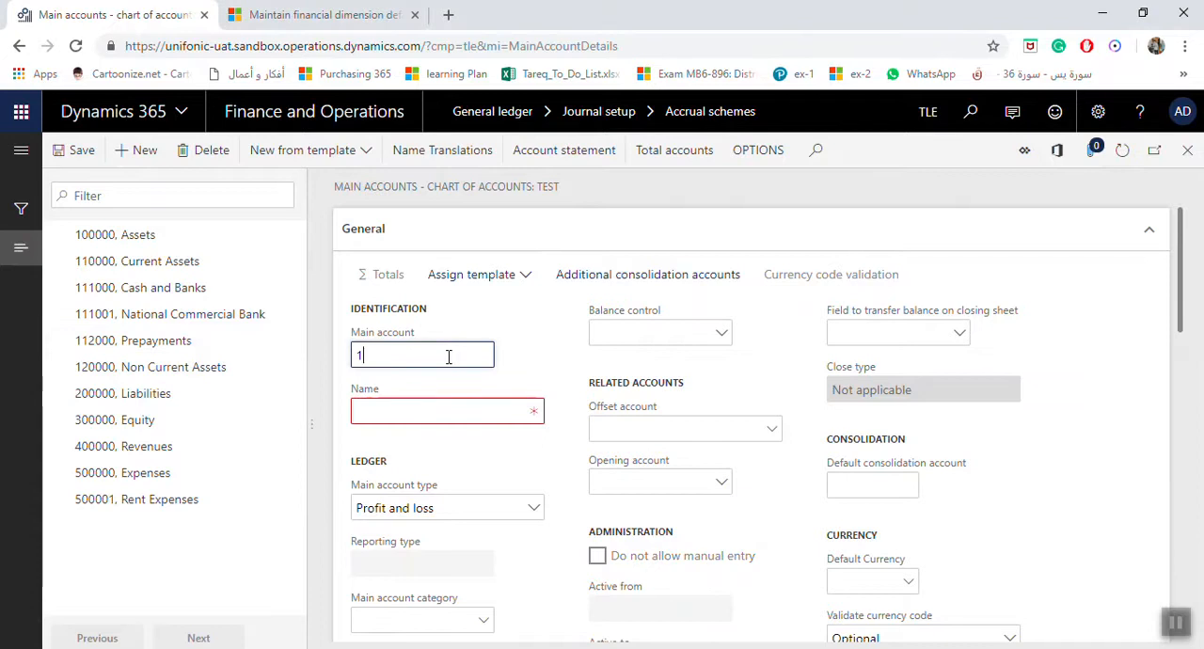
text(12001)
key(Tab)
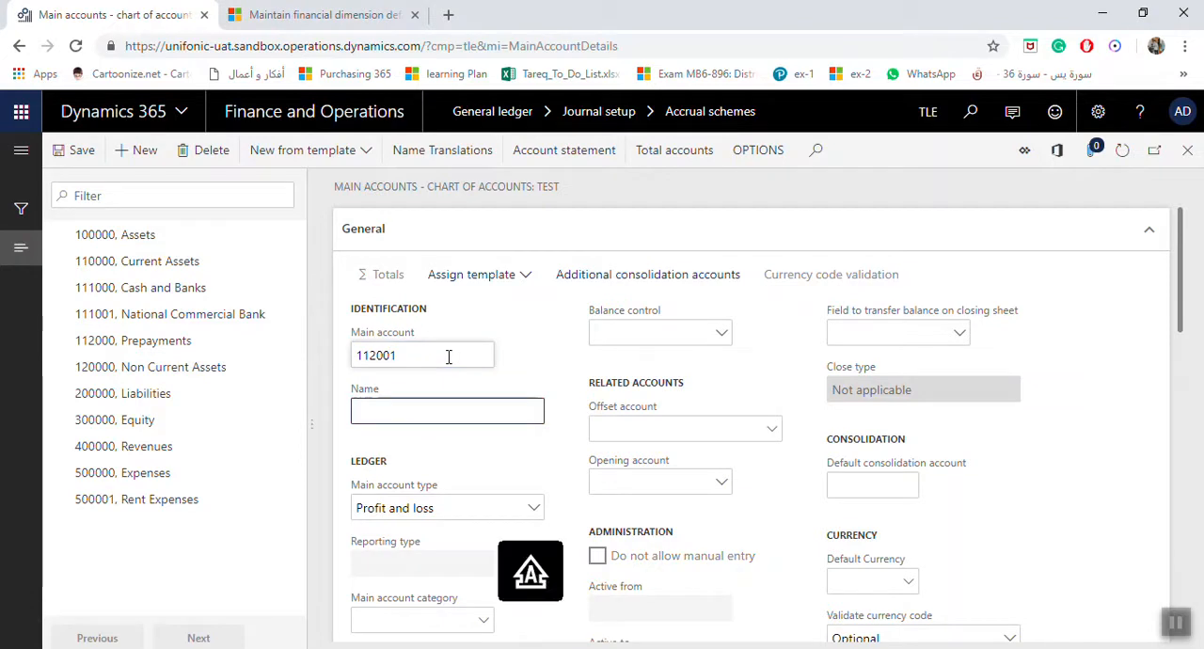
text(Prepaid Re)
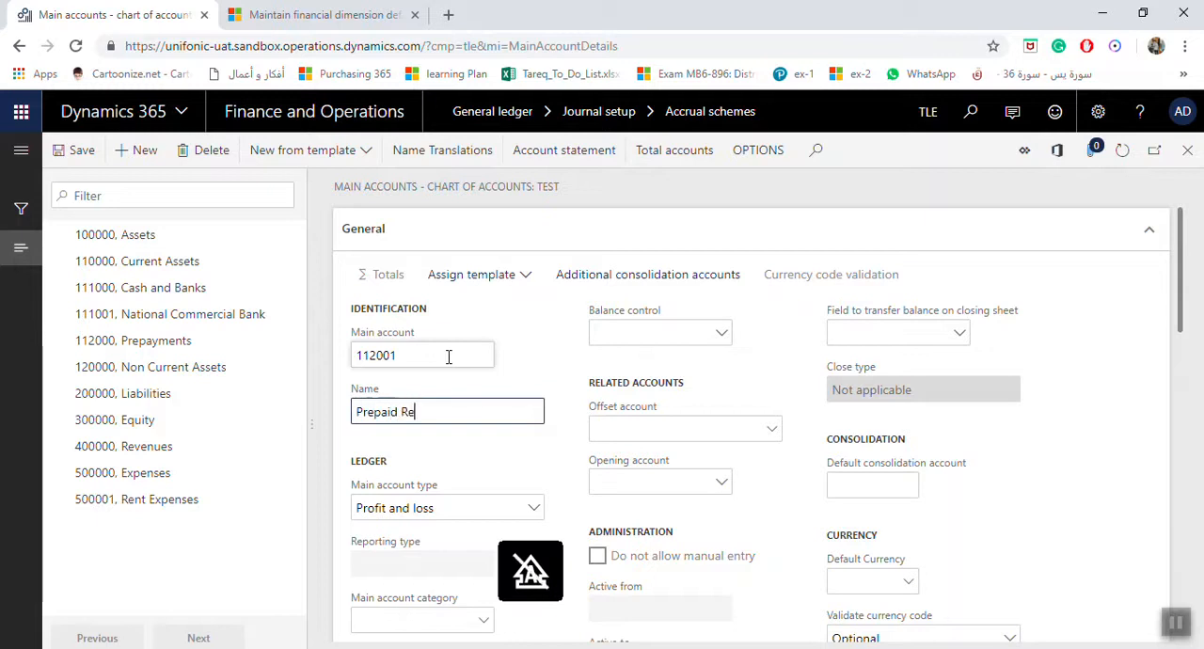
text(nt Expenses)
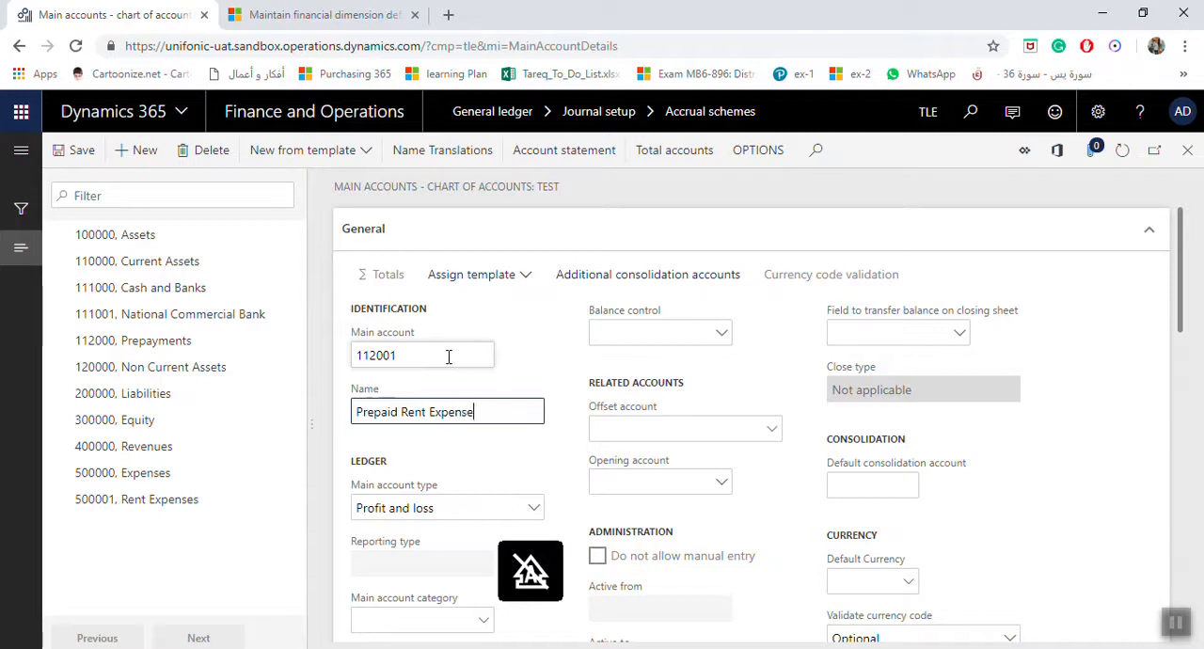
Step: Set the main account type of Prepaid Rent Expenses to Asset, save the account and return to the accrual schemes
click(533, 508)
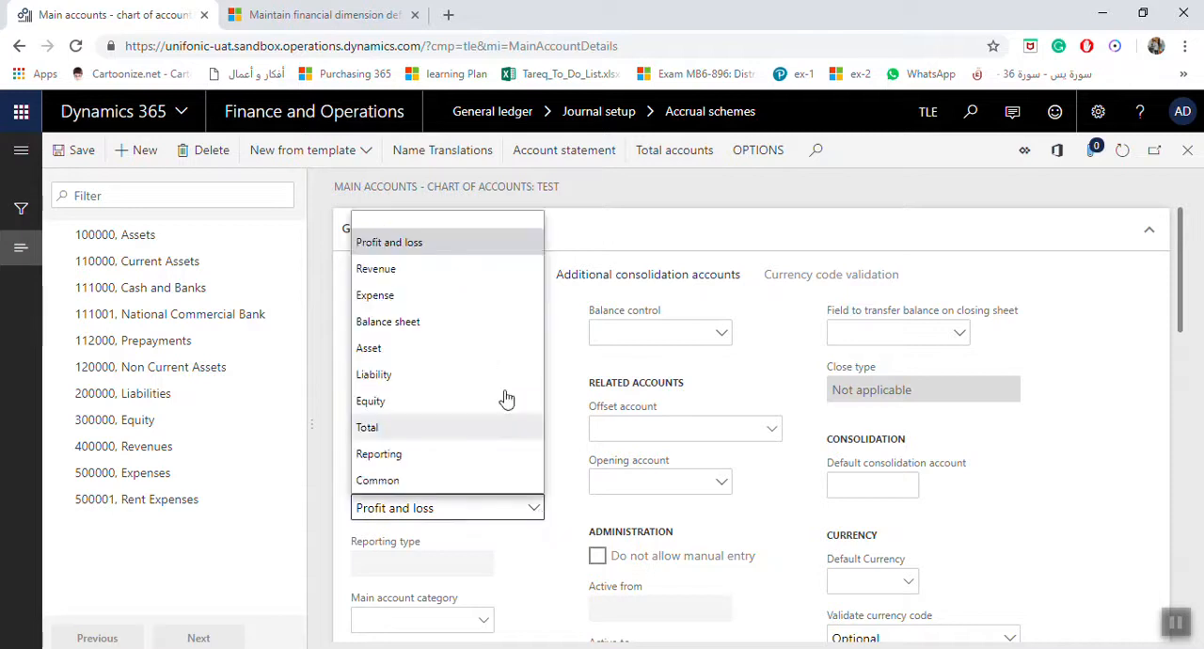
click(395, 353)
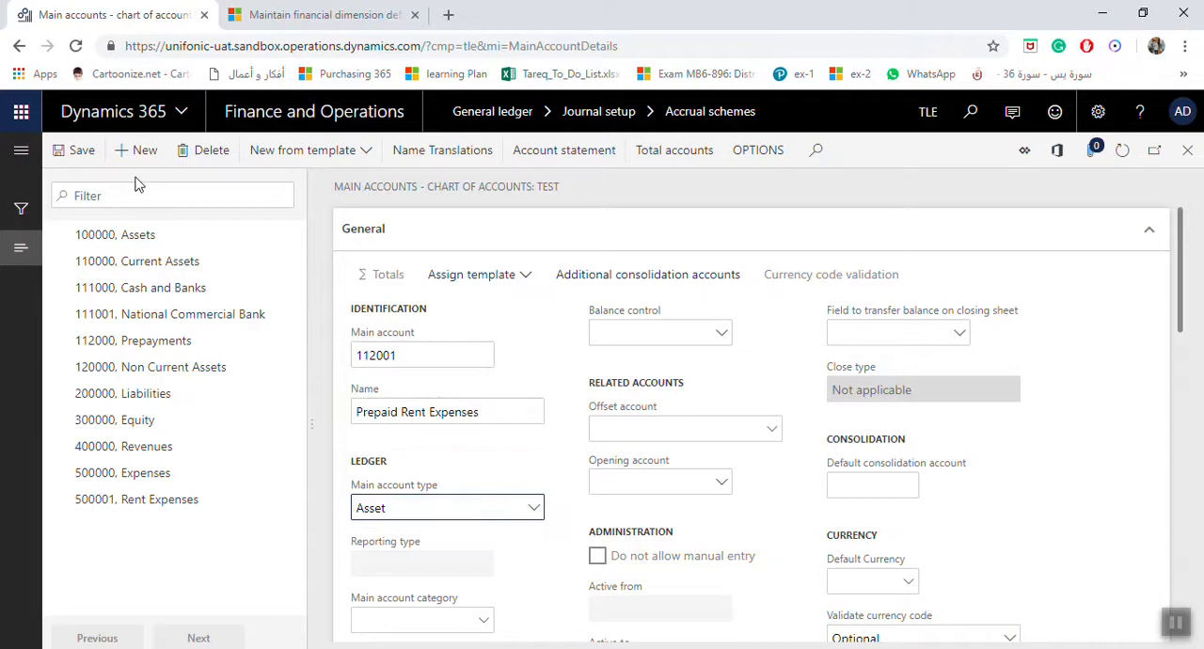
click(92, 153)
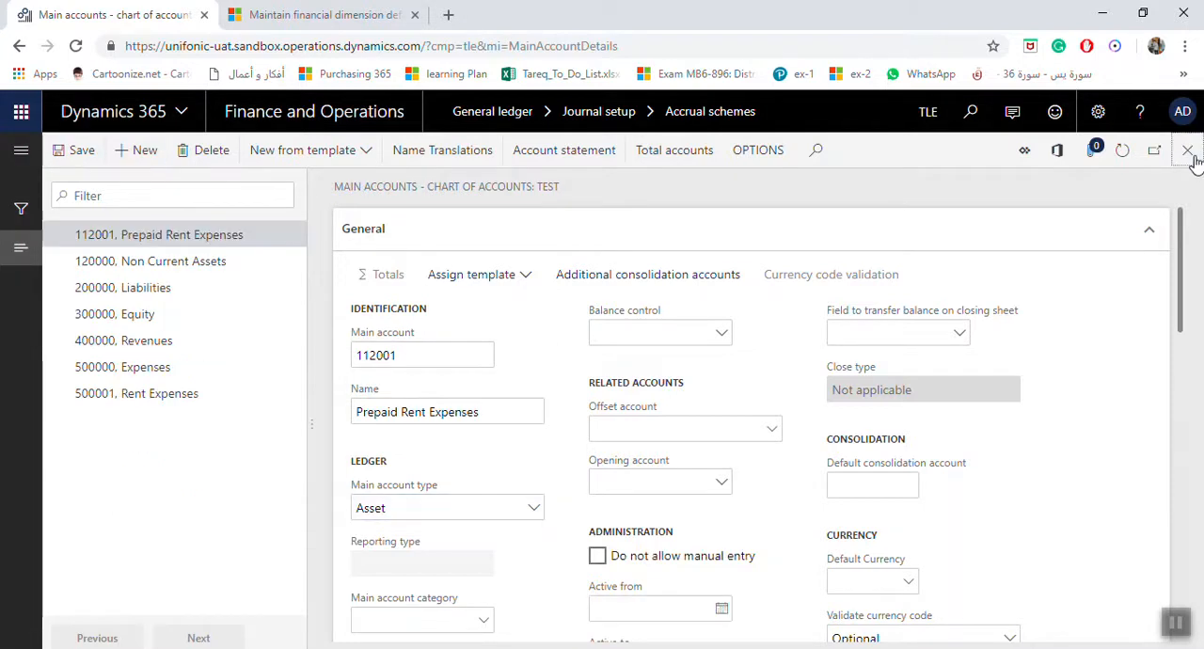
click(1187, 150)
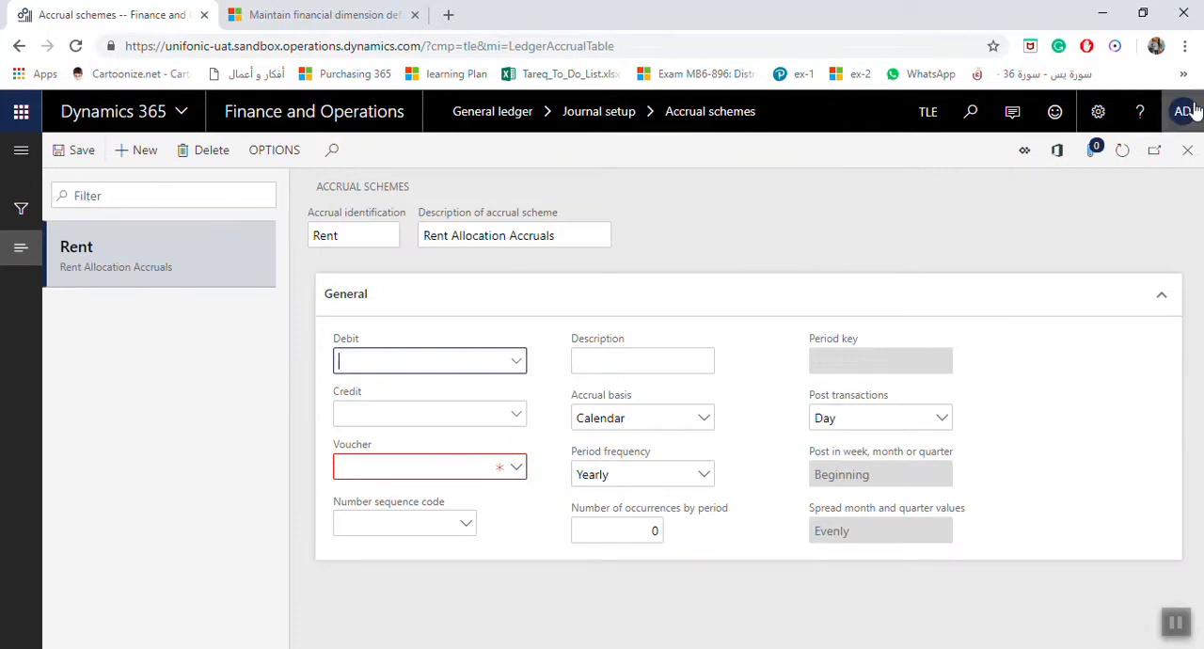
Step: Try to leave the accrual schemes page with the Rent scheme still incomplete
click(1187, 150)
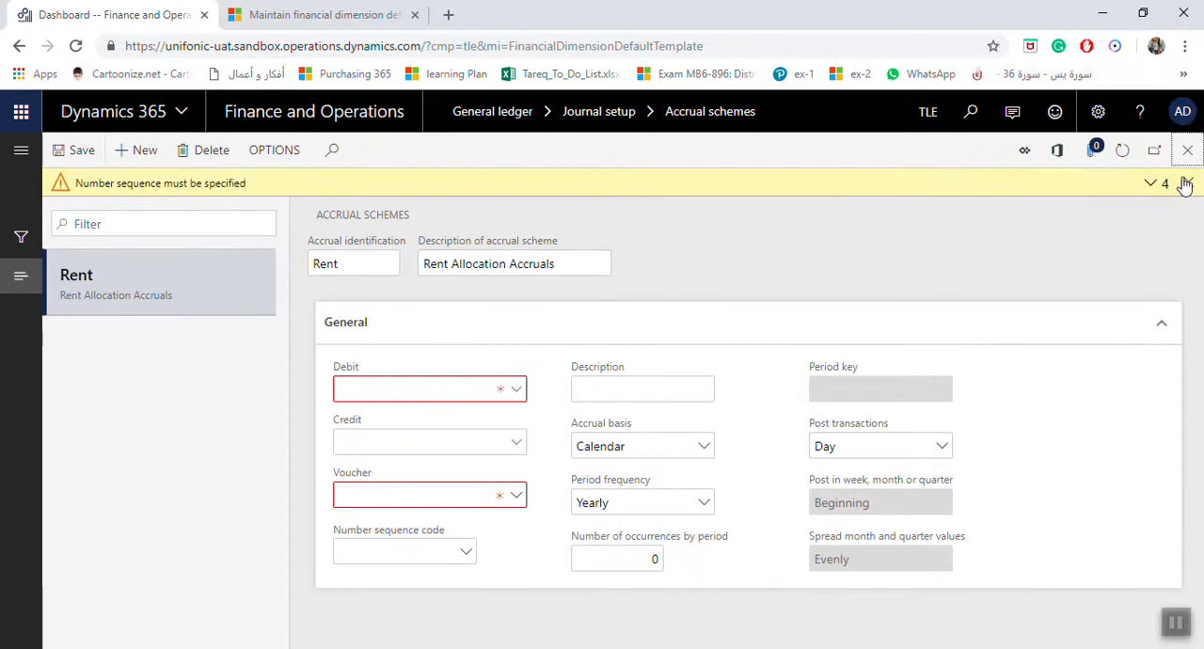
click(1188, 182)
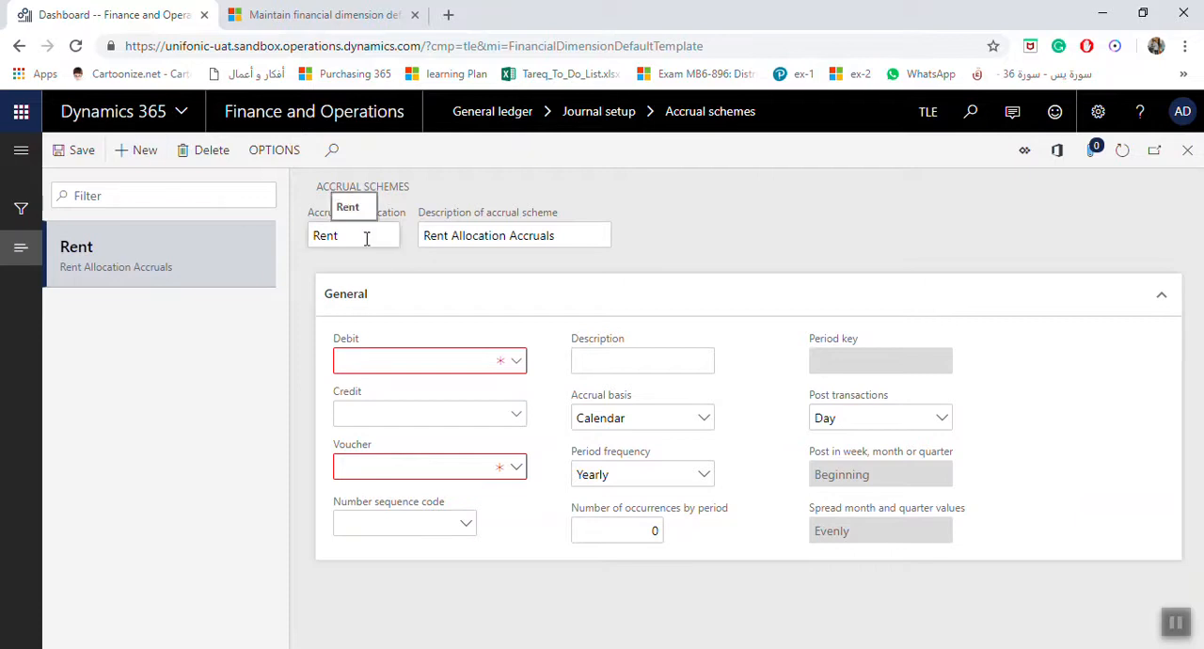
click(463, 239)
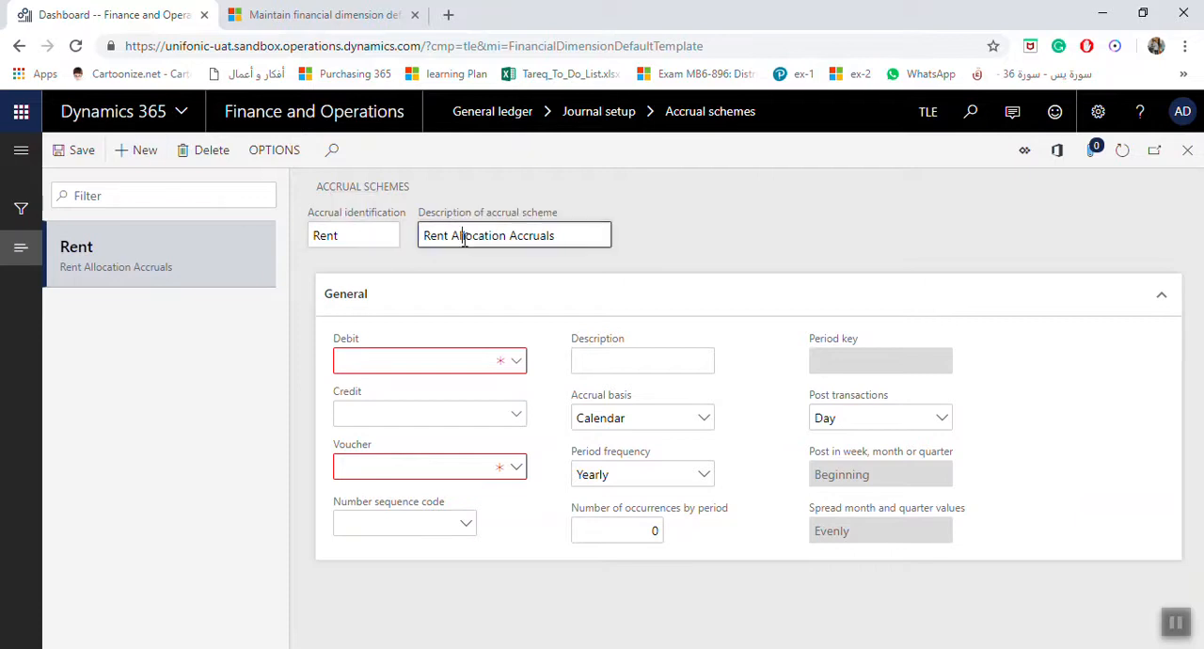
Step: Try to find the Rent scheme's Debit main account by entering 11 in its lookup
click(519, 364)
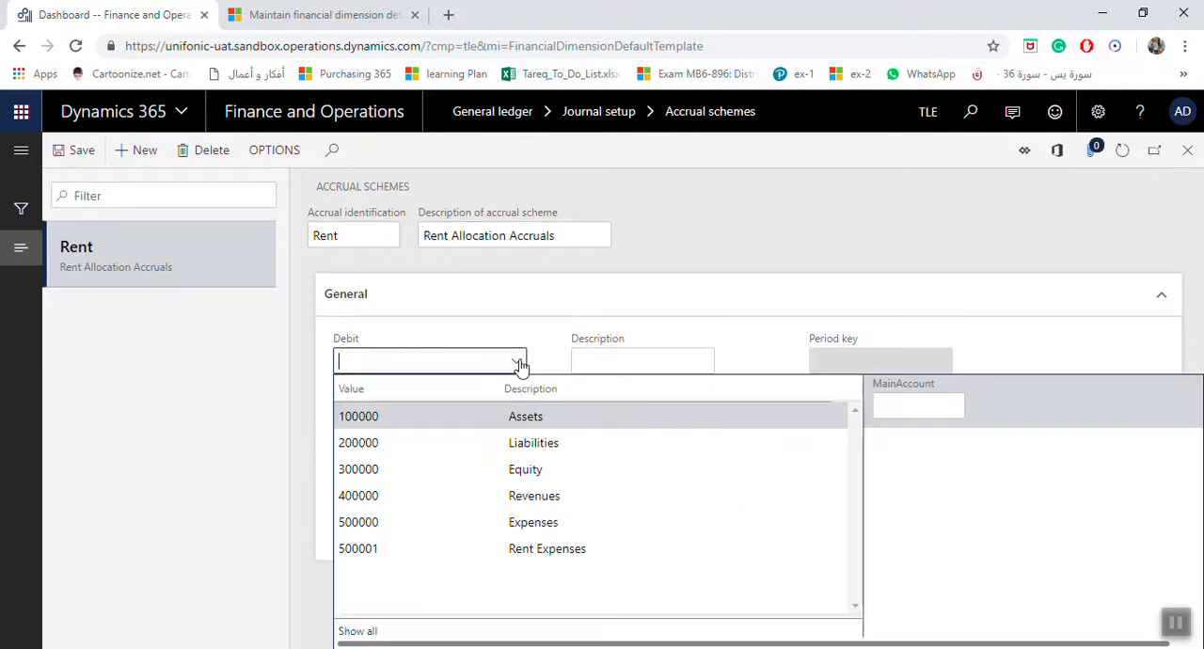
click(520, 366)
click(520, 366)
text(11)
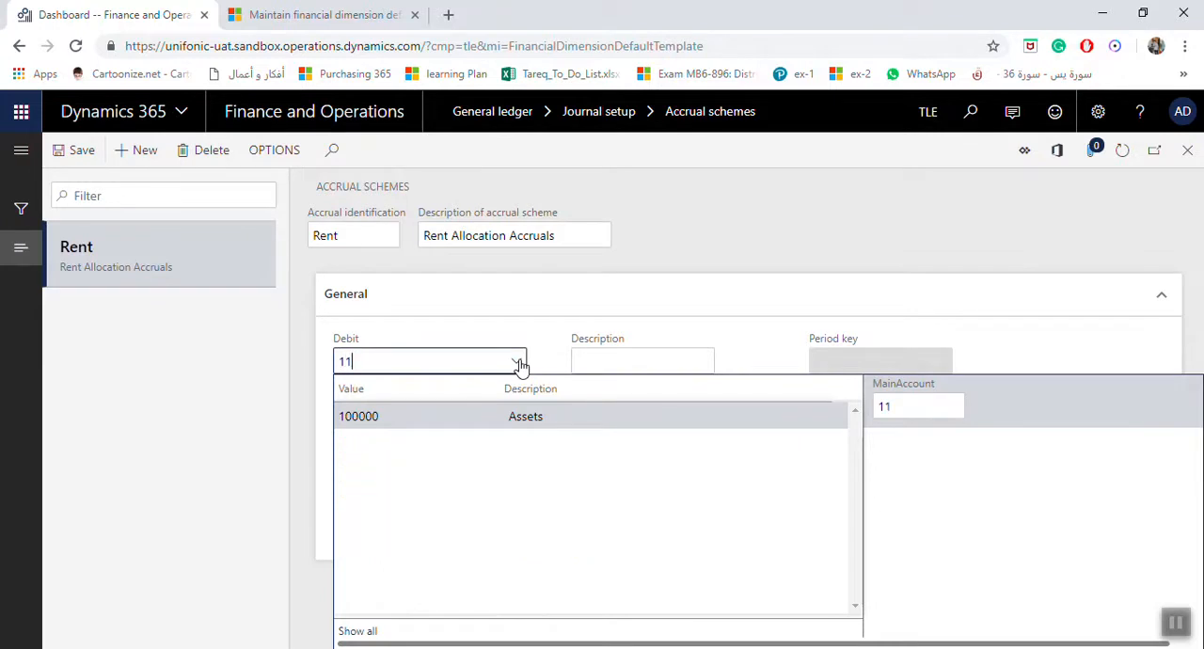
click(520, 366)
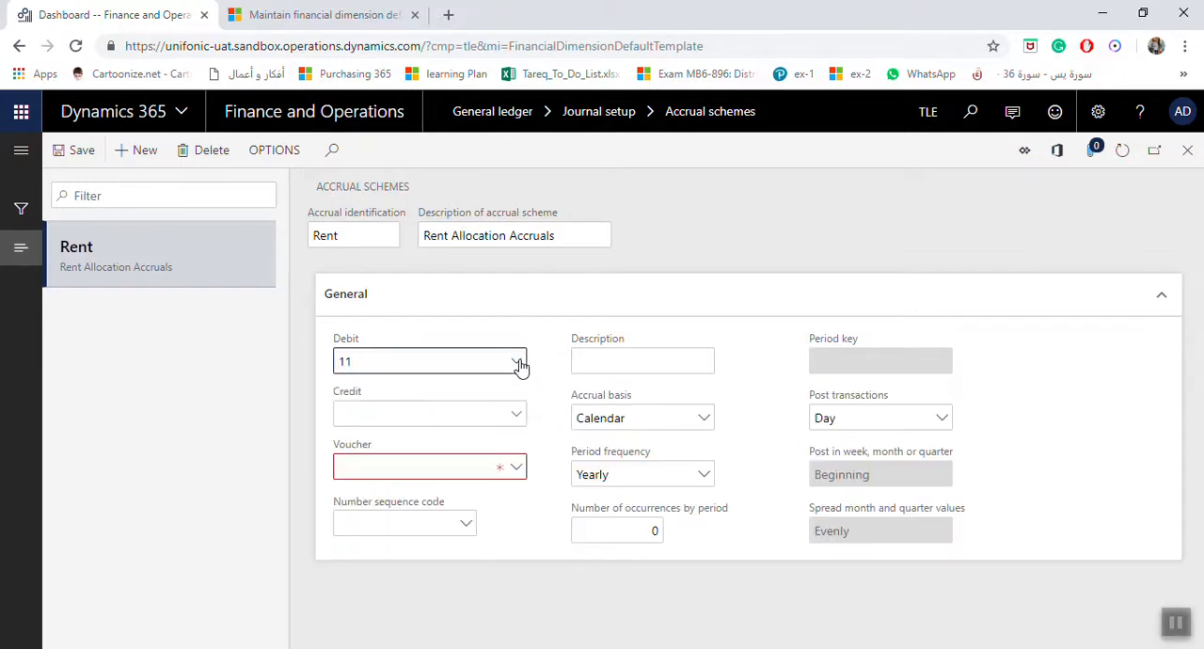
click(521, 366)
click(521, 366)
Step: Delete the incomplete Rent accrual scheme and close the accrual schemes page
click(224, 160)
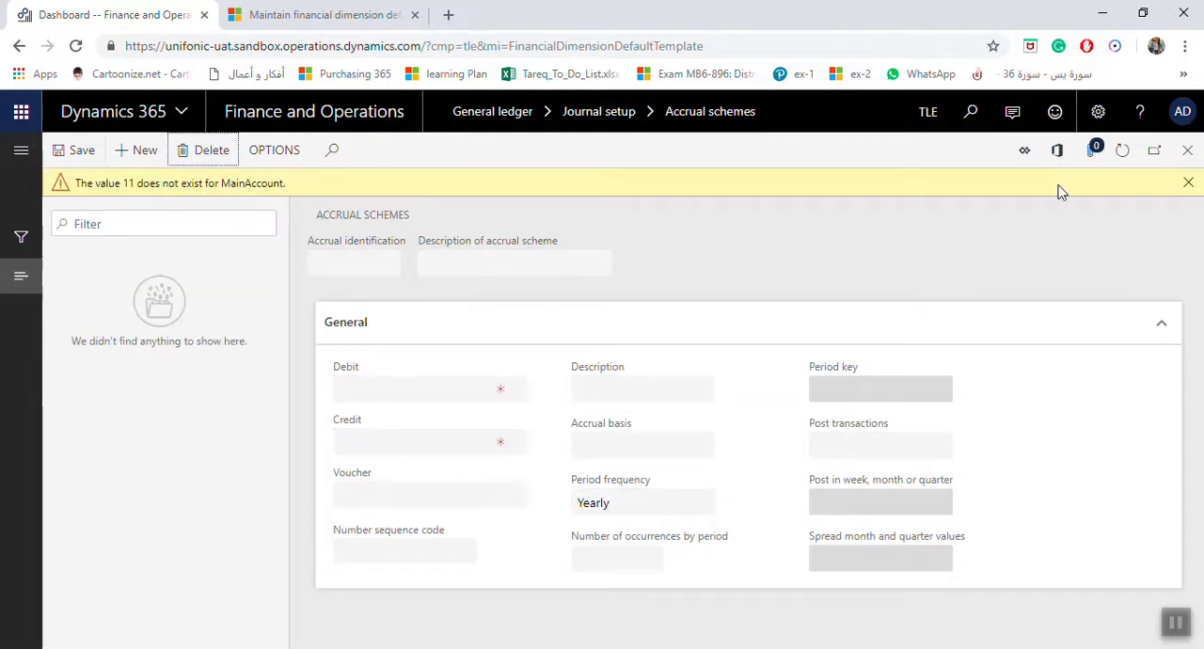
click(1193, 184)
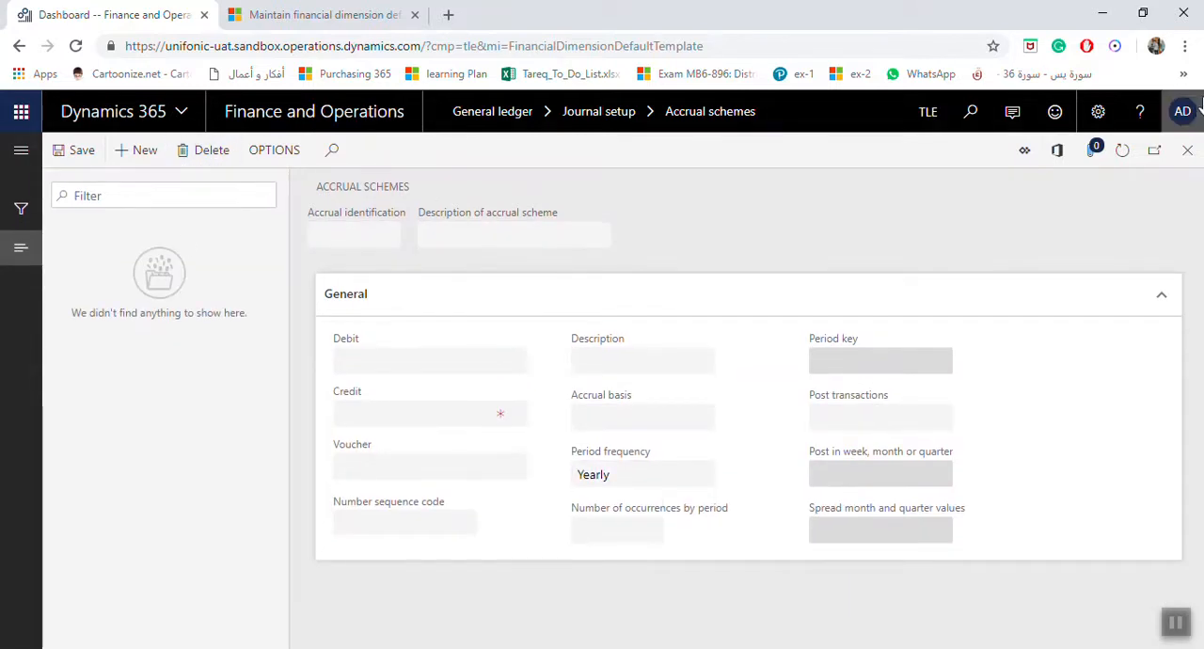
click(1188, 155)
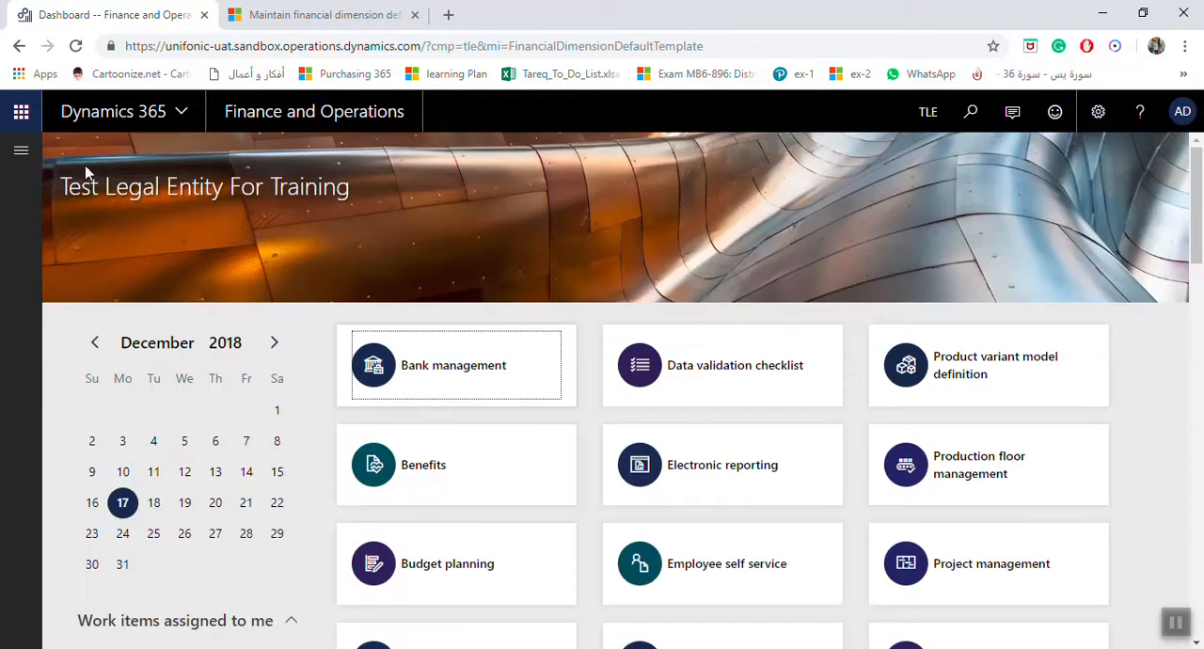
Step: Open the general ledger's accrual schemes and start a new scheme
click(20, 152)
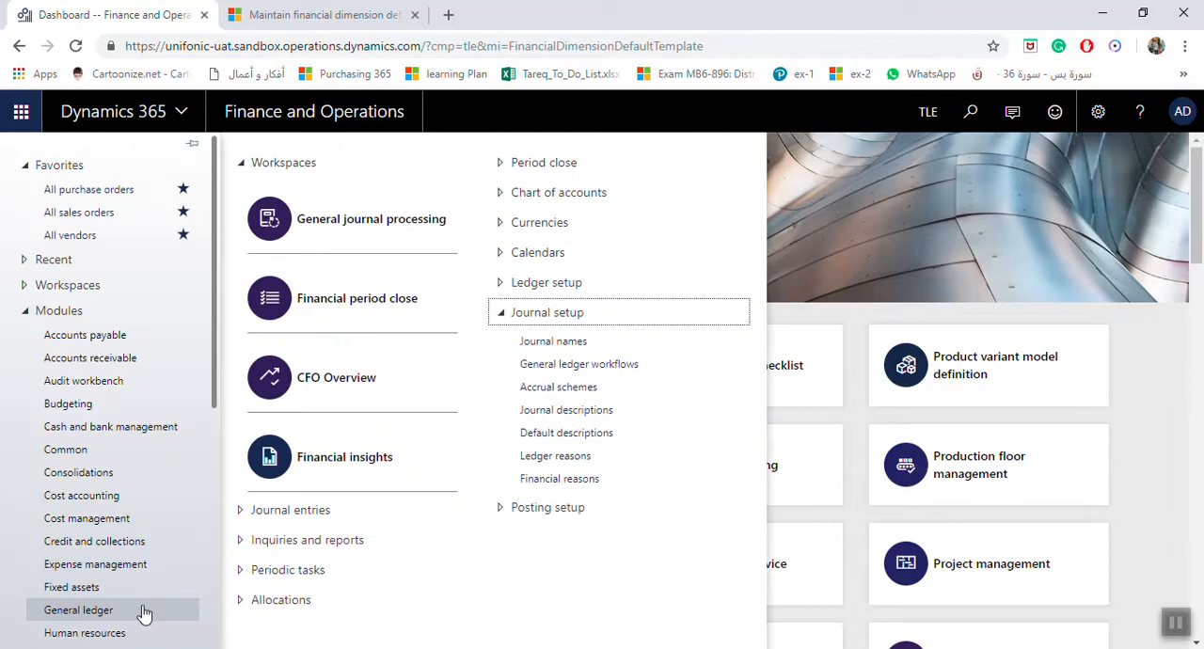
click(606, 391)
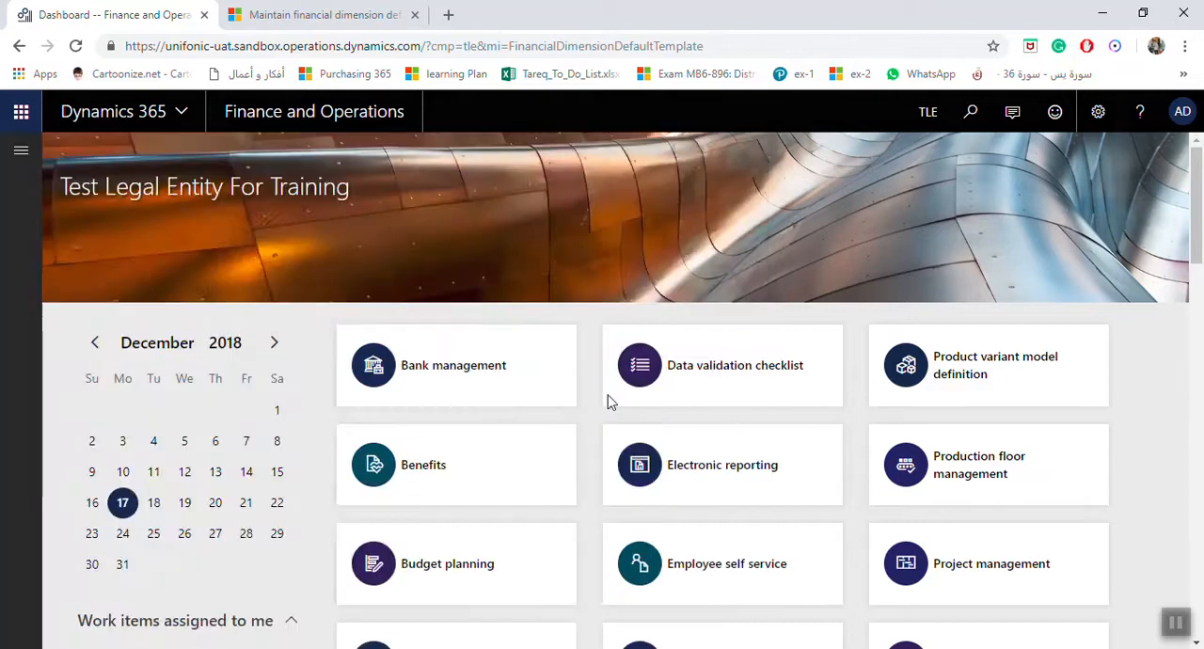
click(136, 151)
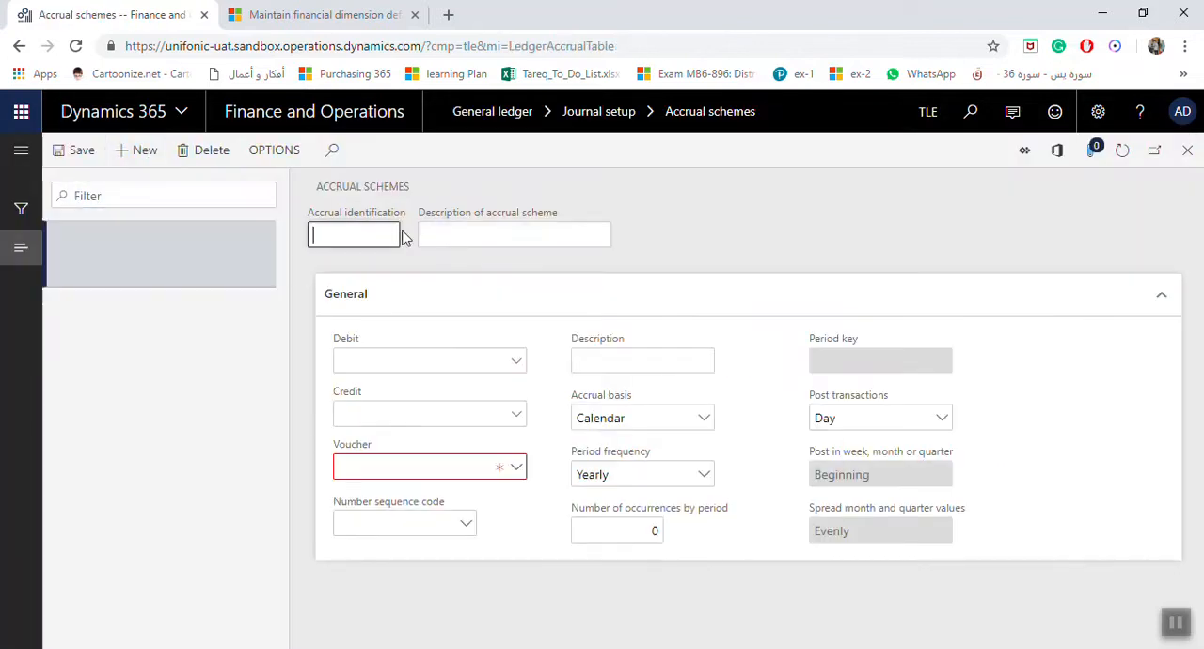
Step: Enter Rent as the new scheme's accrual identification and Rent Accrula as its description
text(Rent)
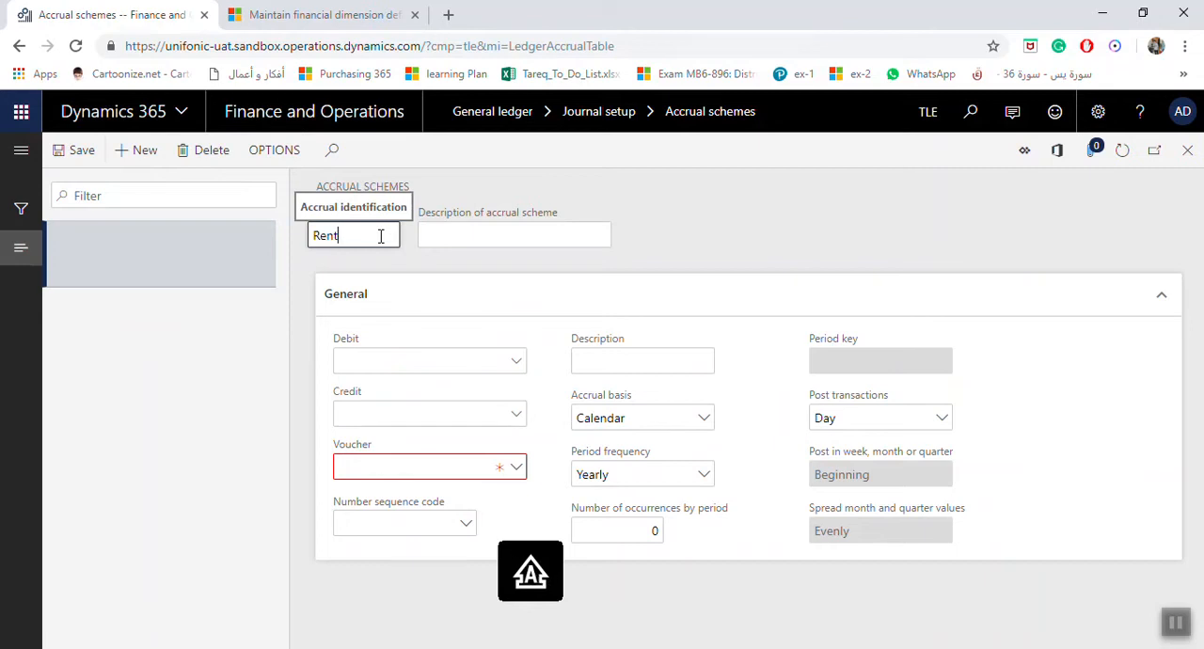
click(437, 235)
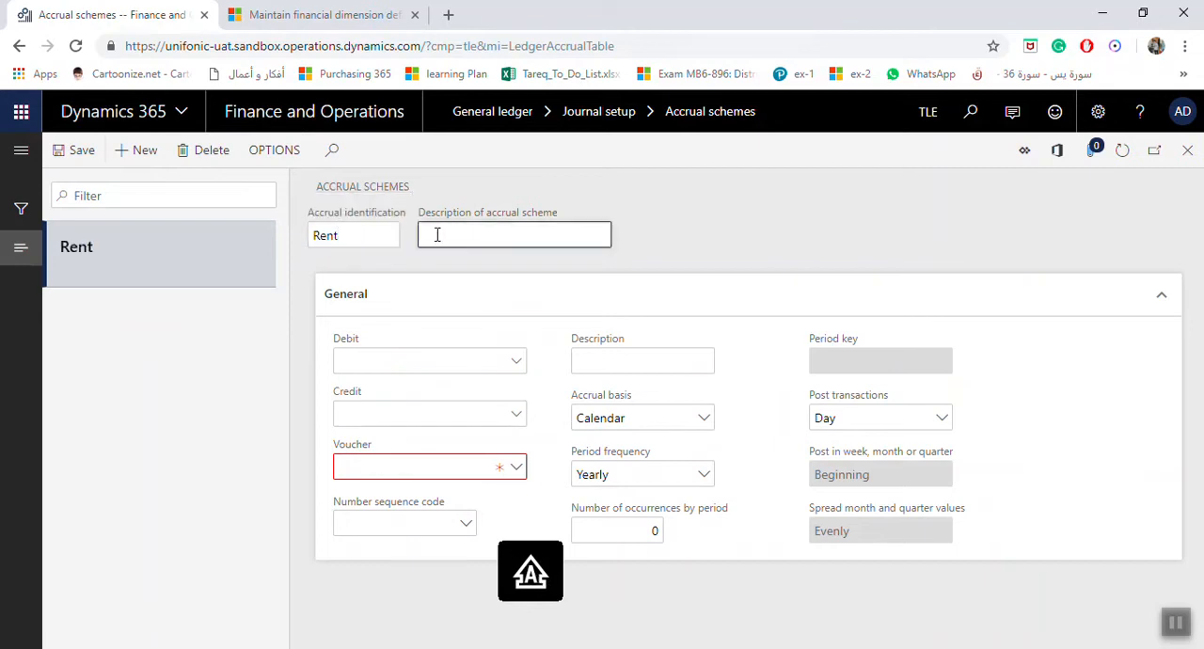
text(Rent Accrula)
Step: Set the Rent scheme's Debit account to 112001 Prepaid Rent Expenses and its Credit account to 500001
click(516, 369)
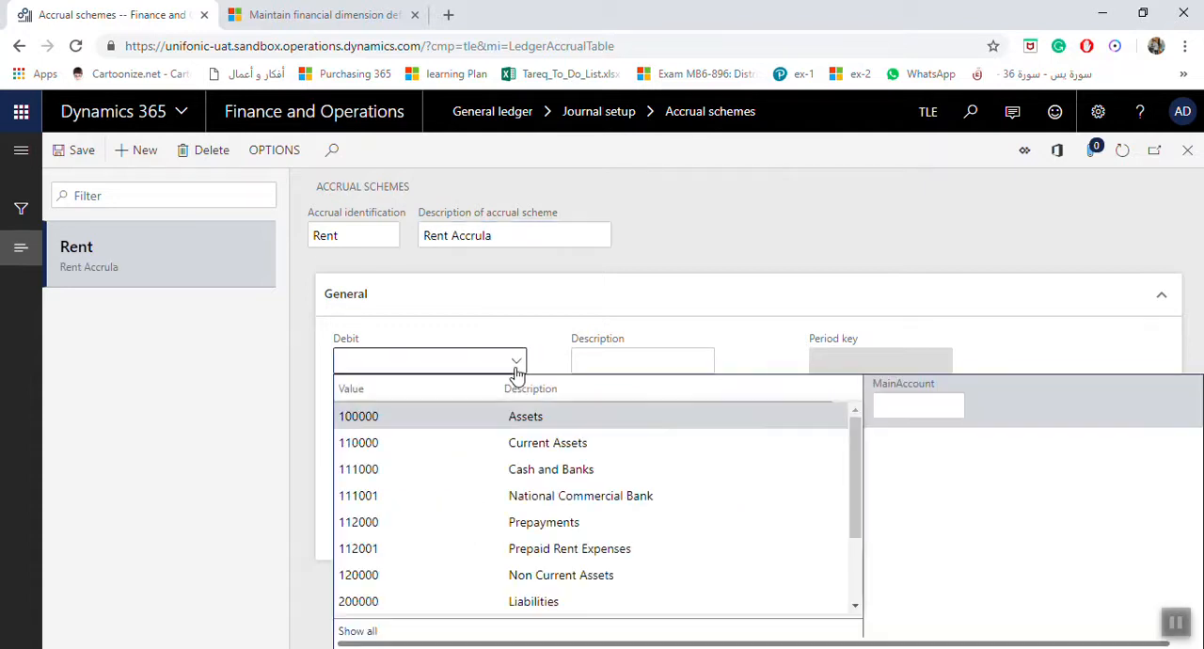
click(593, 550)
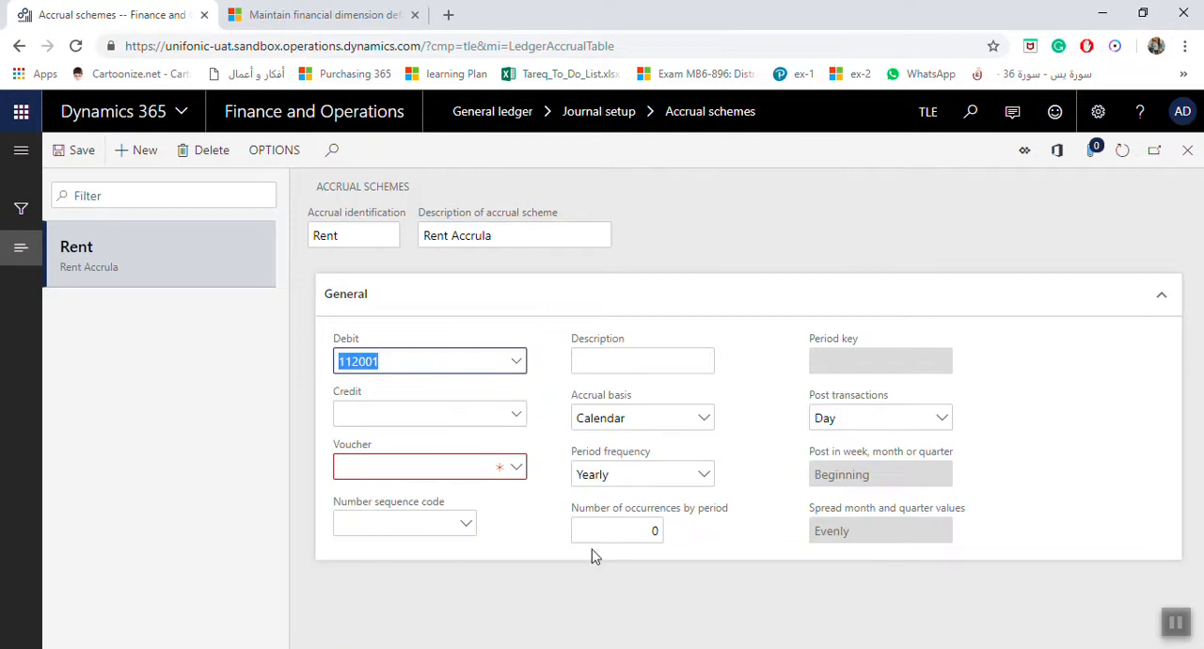
click(428, 367)
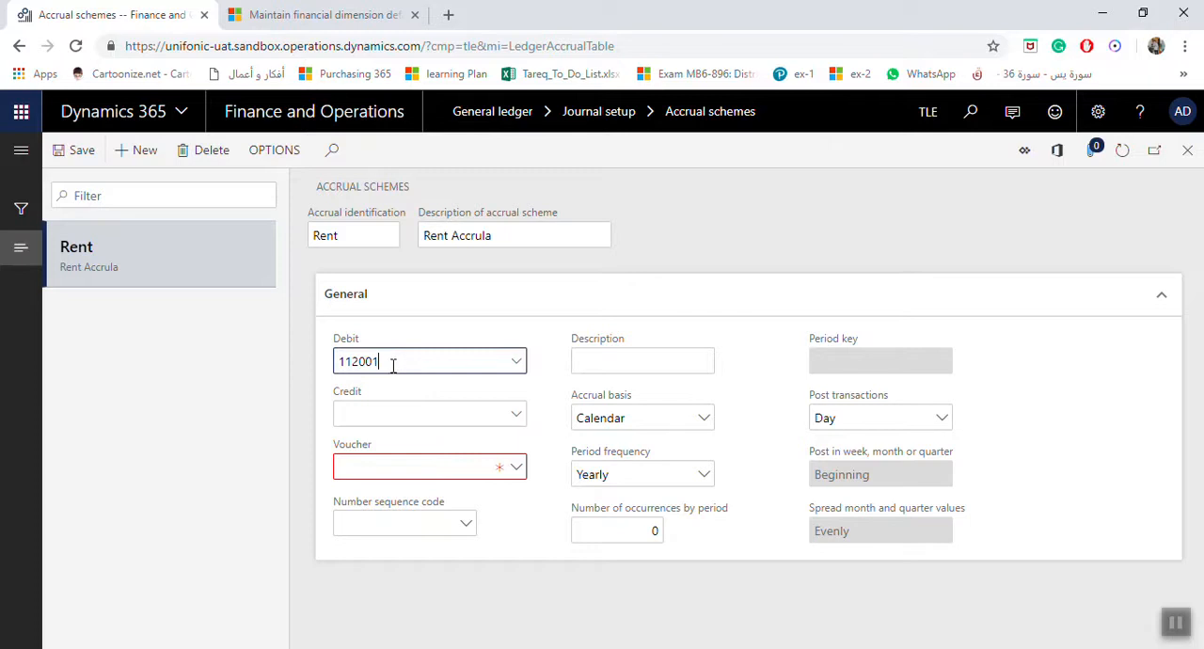
click(519, 418)
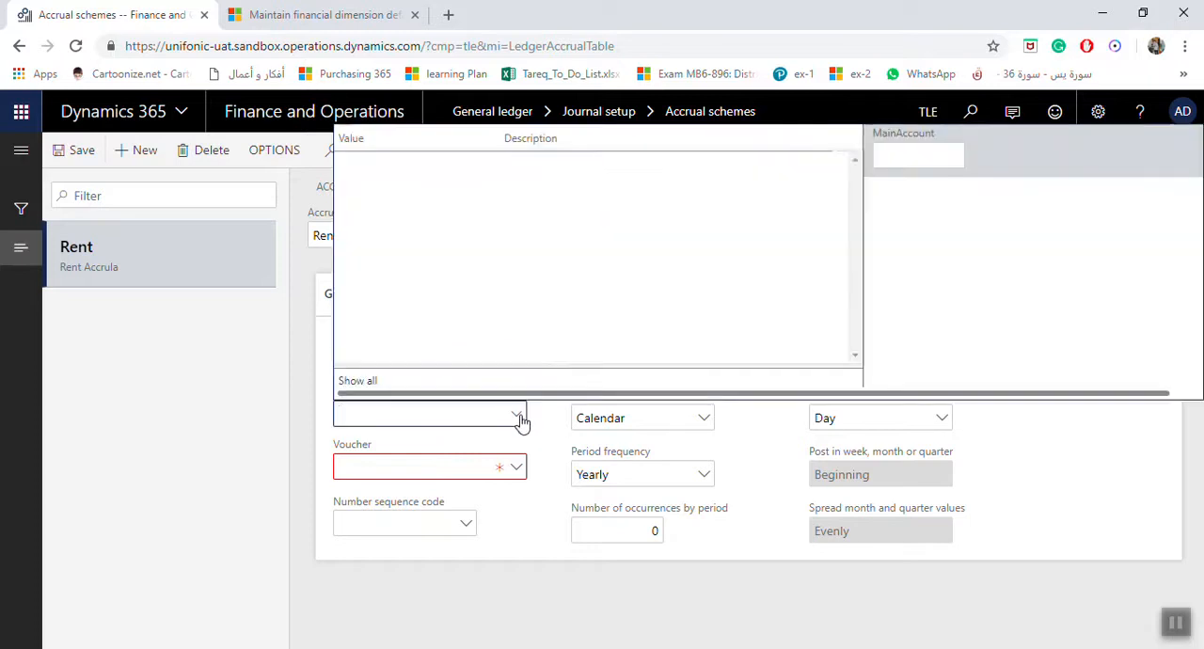
text(5)
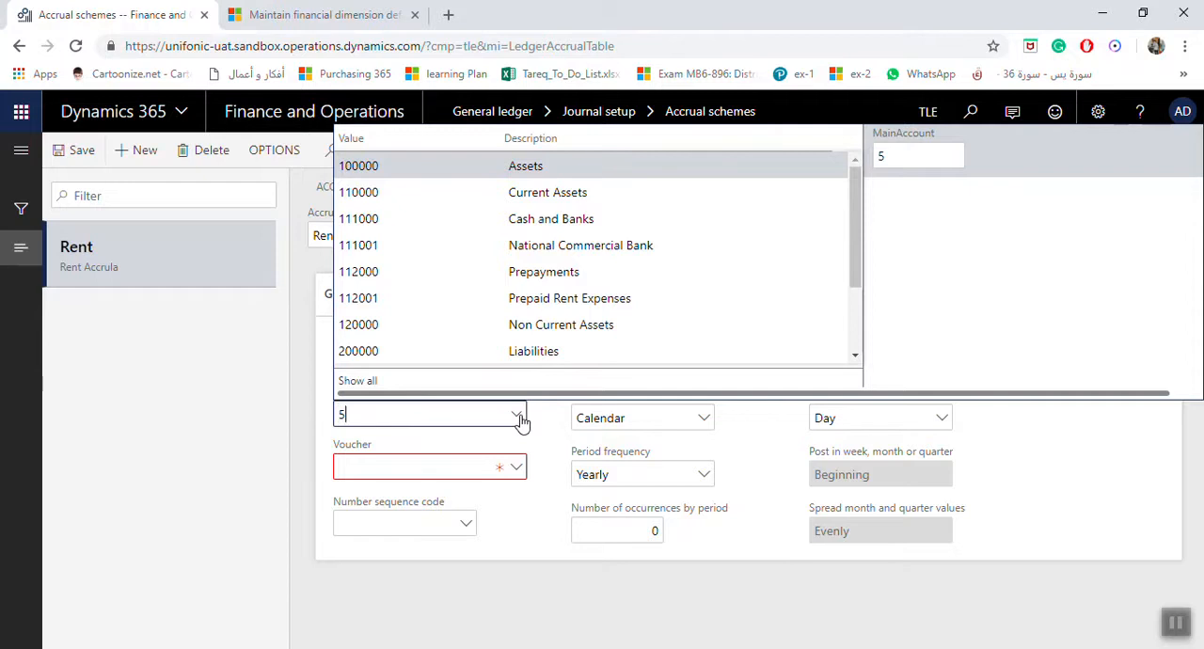
click(376, 194)
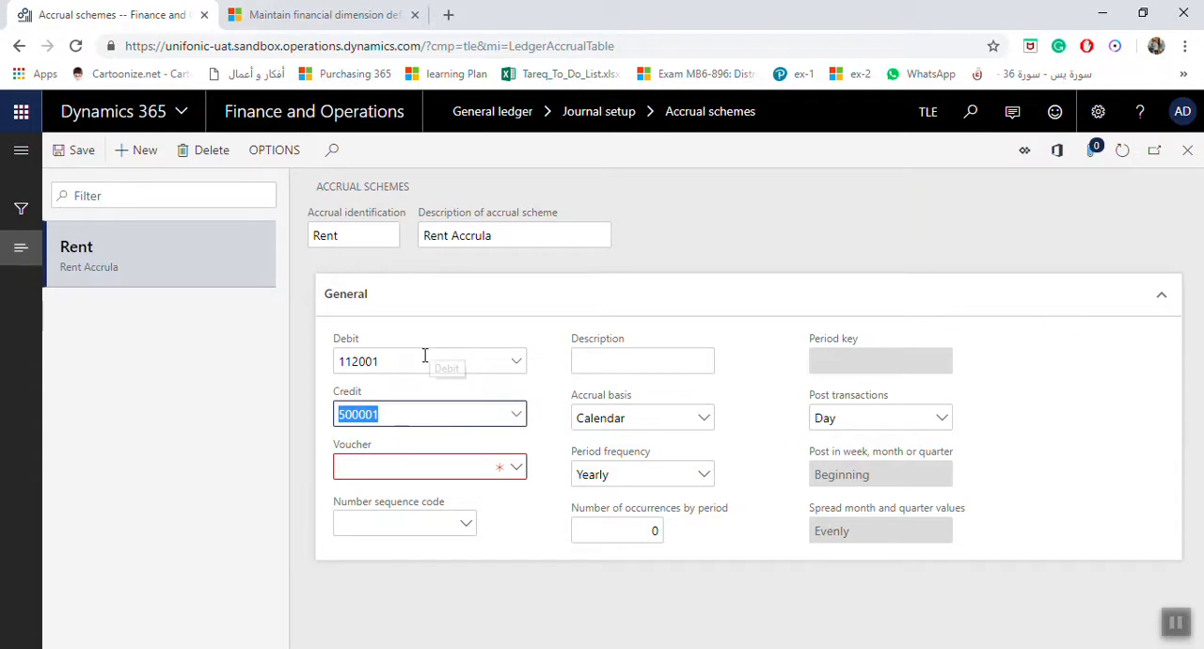
Step: Set the Rent scheme's Voucher option to Same voucher for all transactions
mouse_move(408, 365)
click(411, 362)
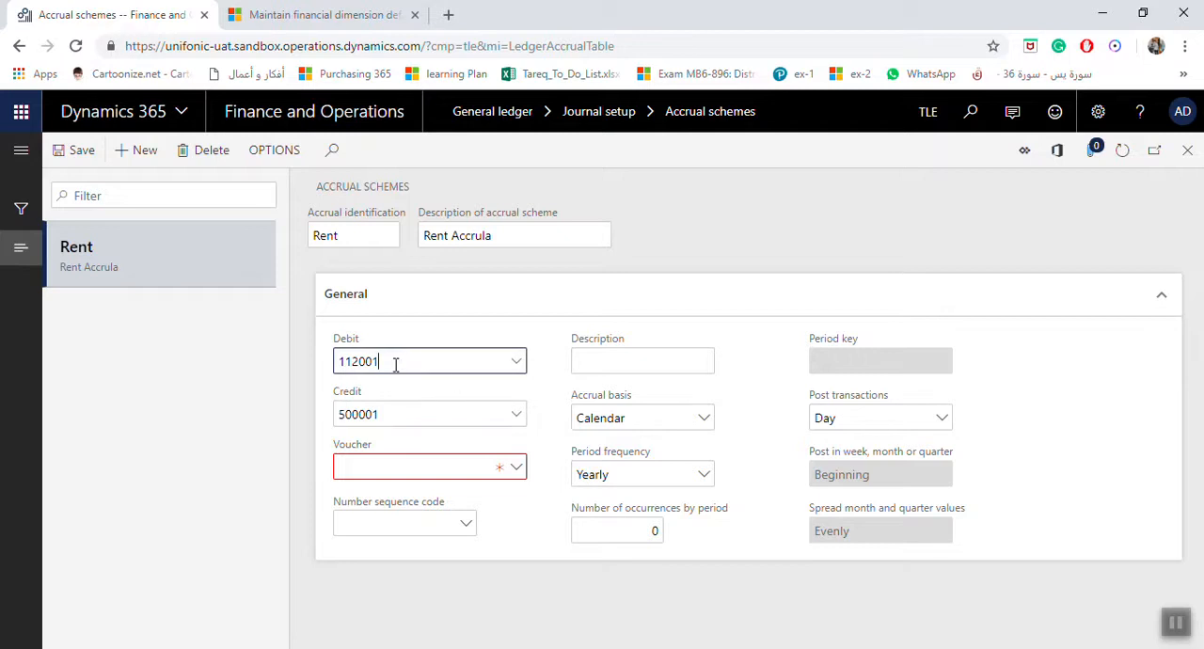
click(417, 418)
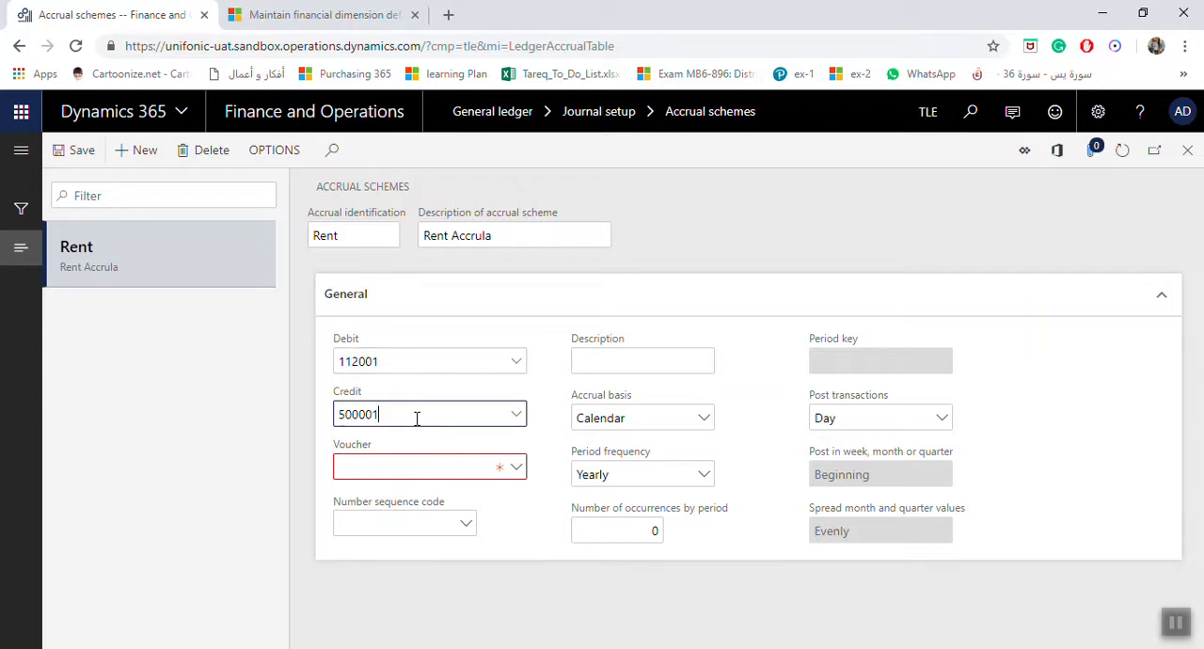
click(518, 470)
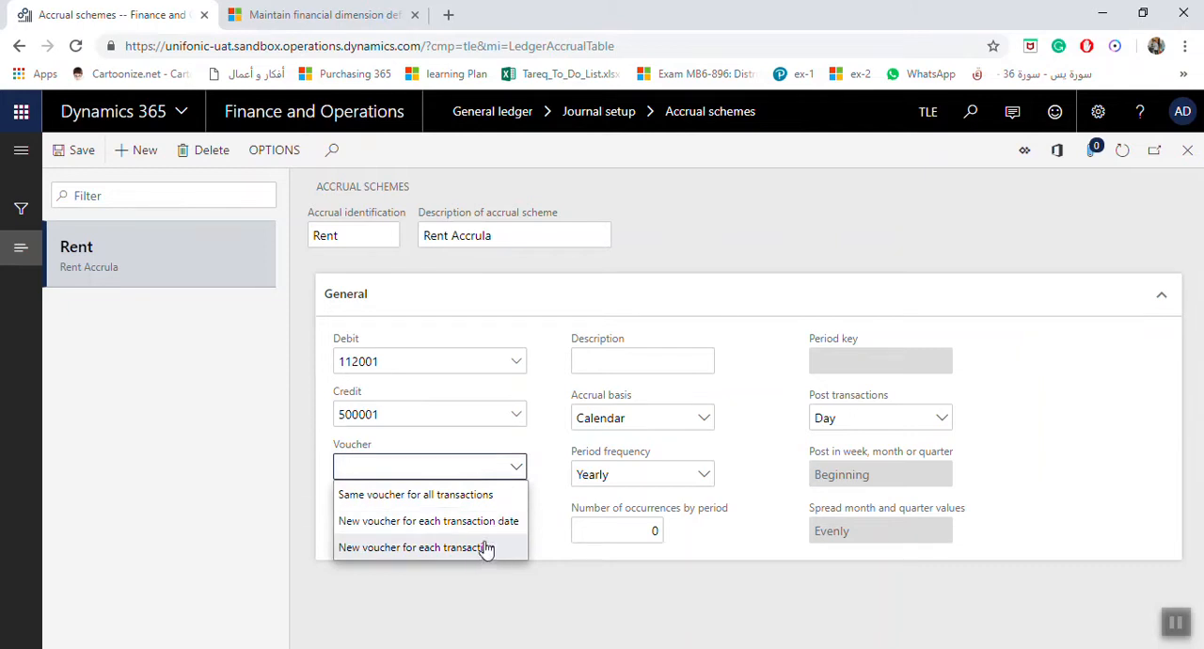
click(452, 502)
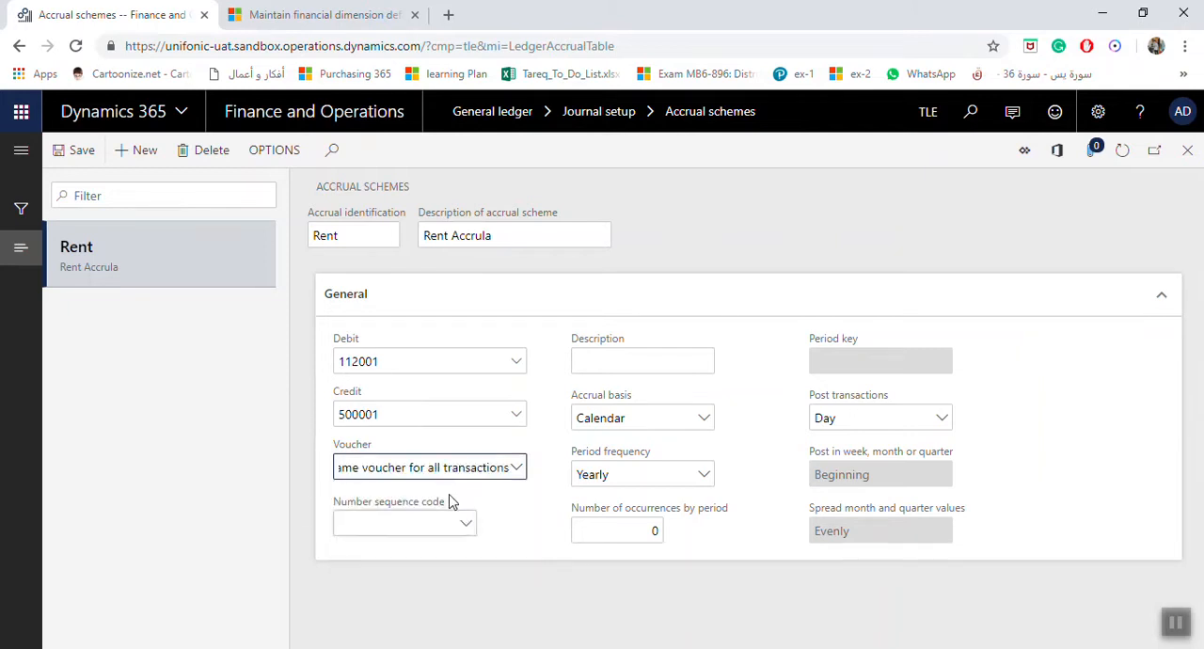
Step: Copy the scheme description into the general Description field and correct the spelling to Rent Accrual in both fields
click(629, 362)
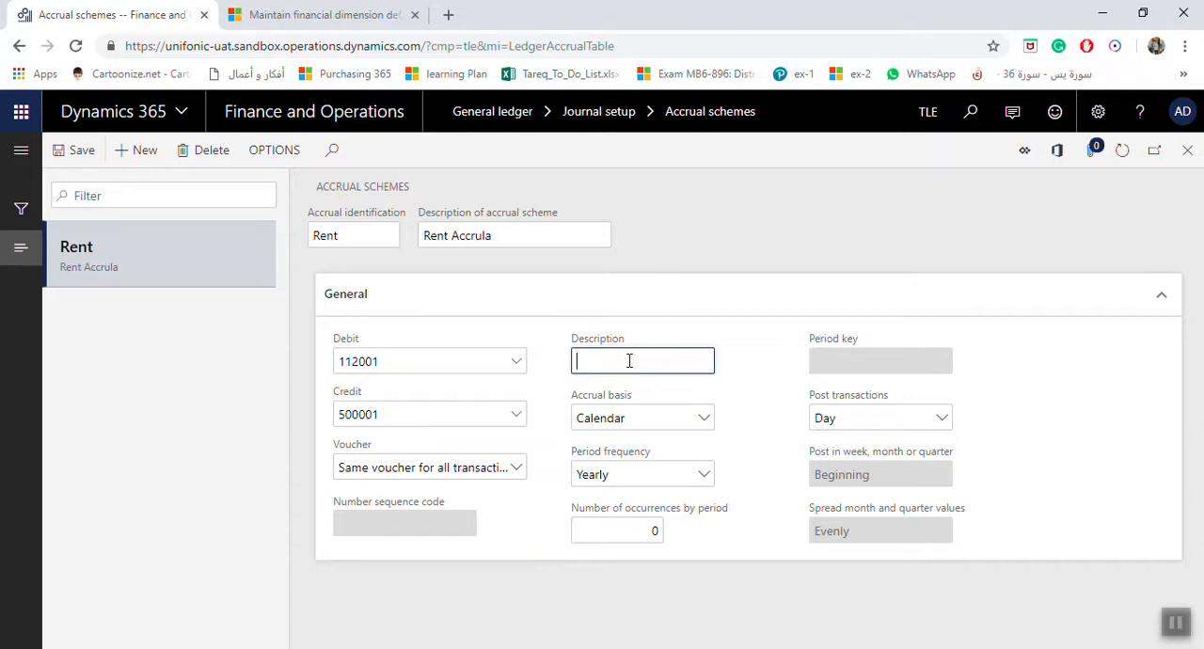
drag(503, 235, 416, 236)
key(ctrl+c)
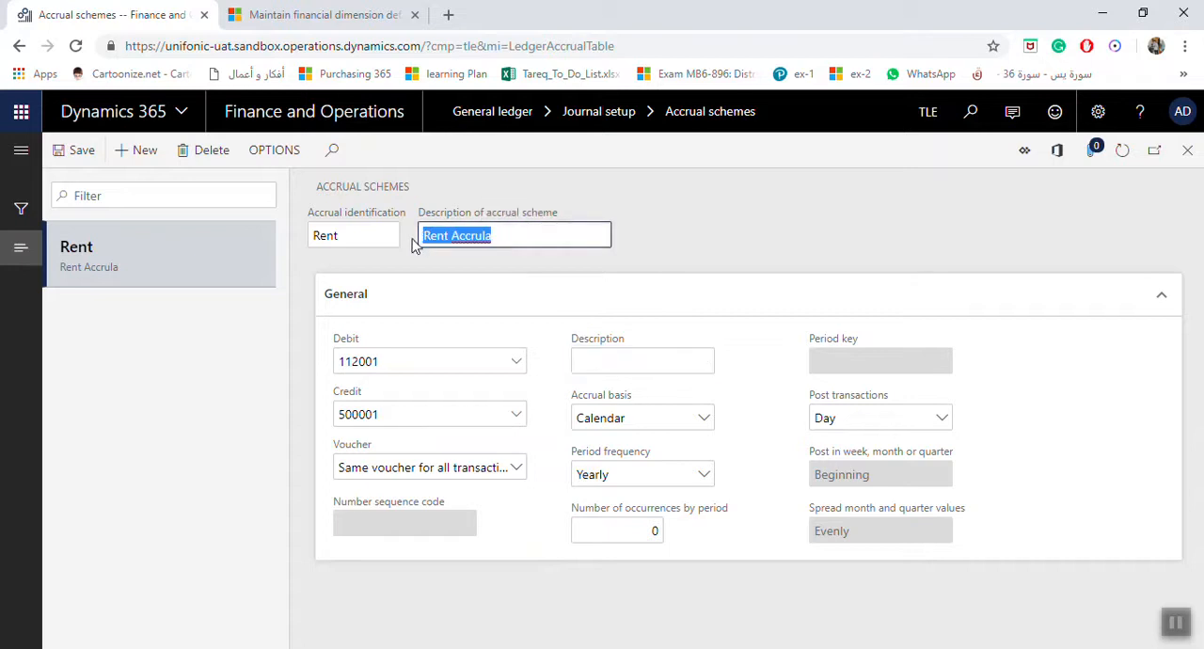
click(621, 363)
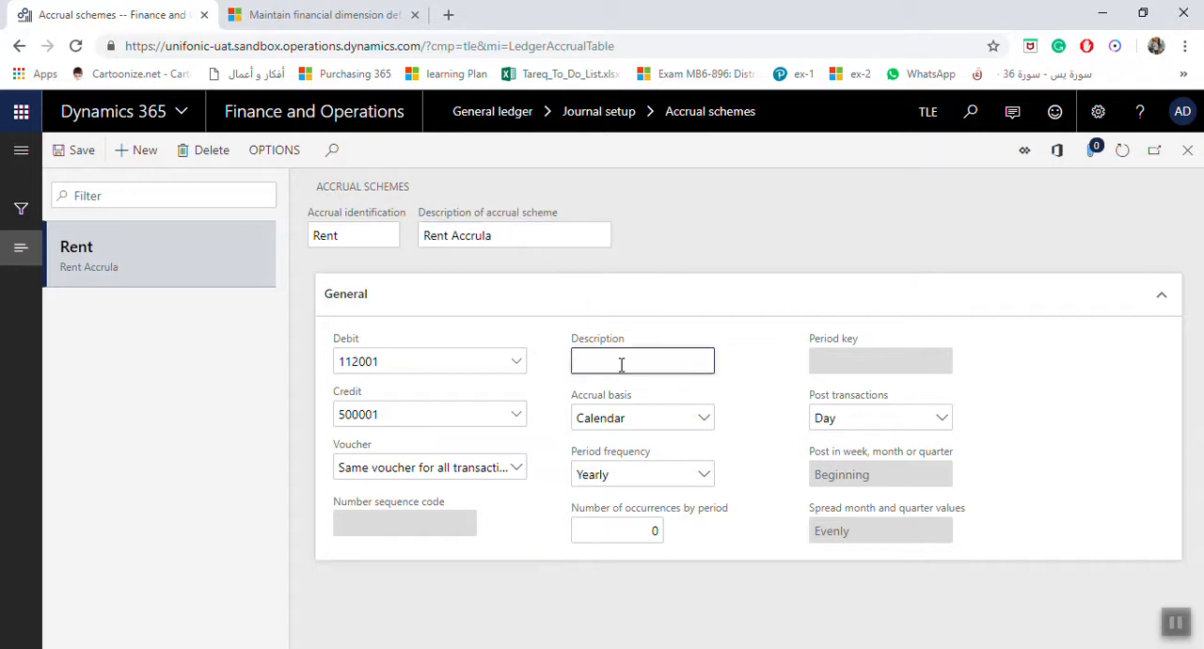
key(ctrl+v)
right_click(630, 368)
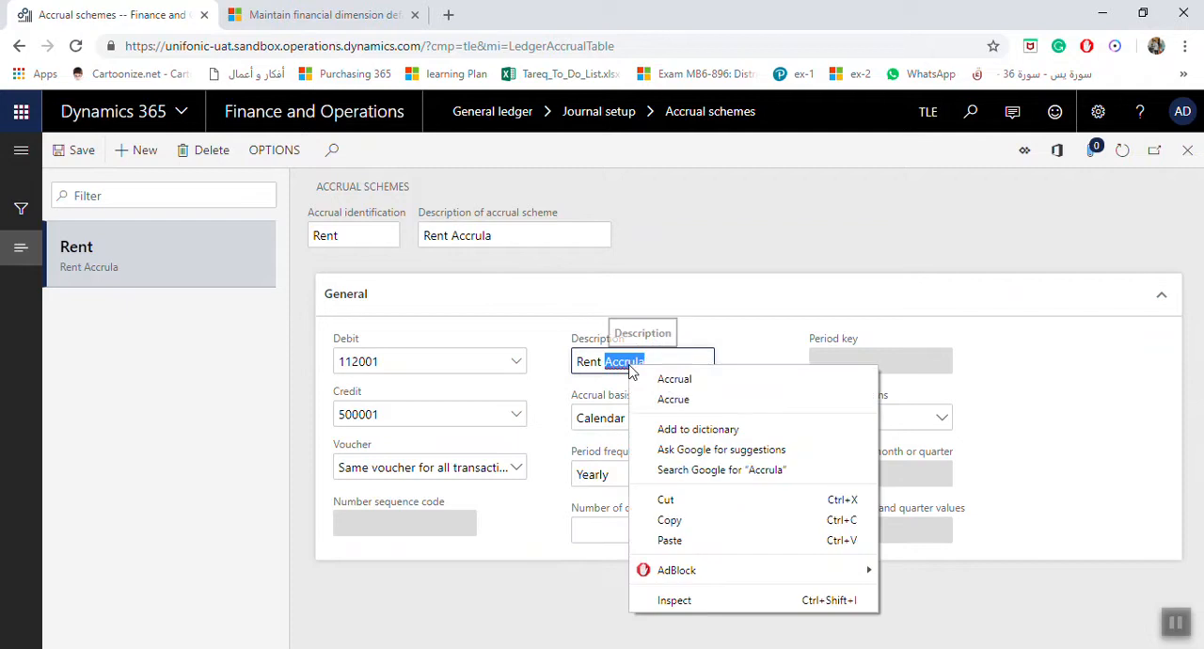
click(668, 379)
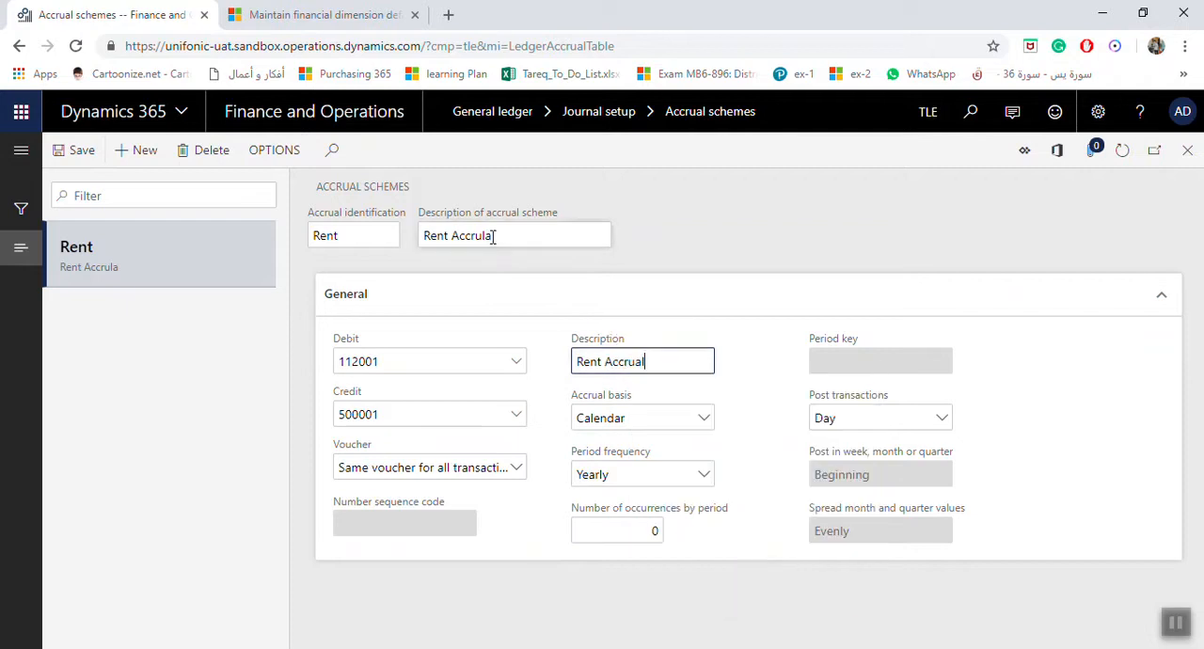
drag(493, 237, 484, 236)
text(al)
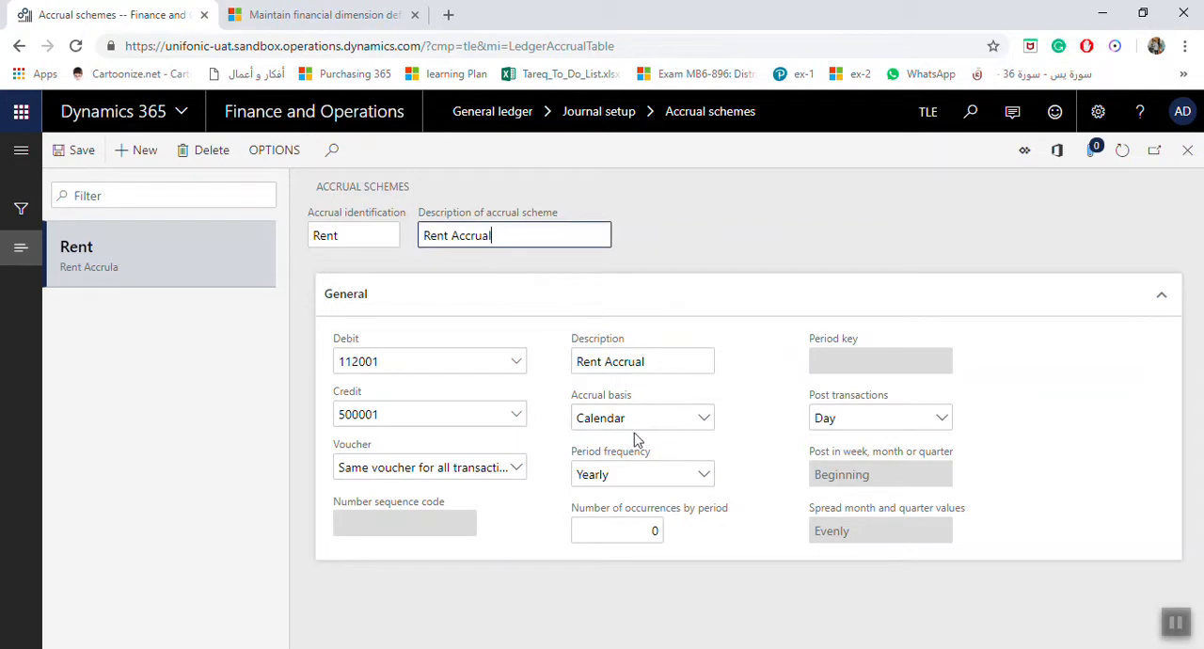
Step: Set the scheme's period frequency to Monthly with 12 occurrences by period
click(704, 485)
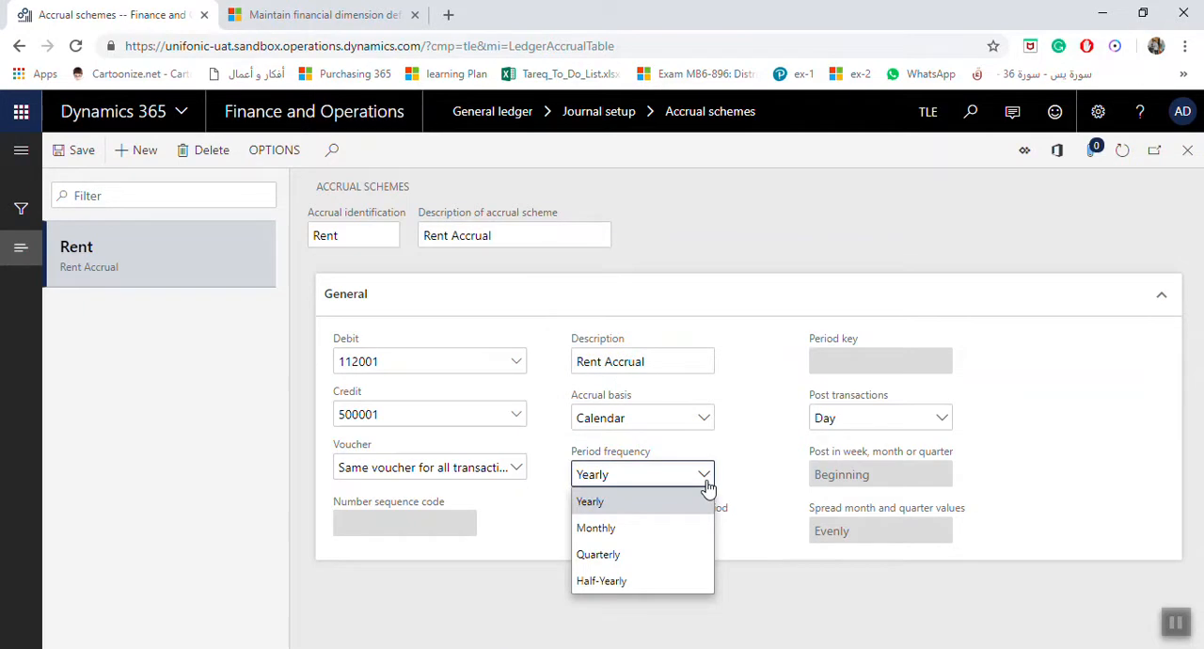
click(607, 527)
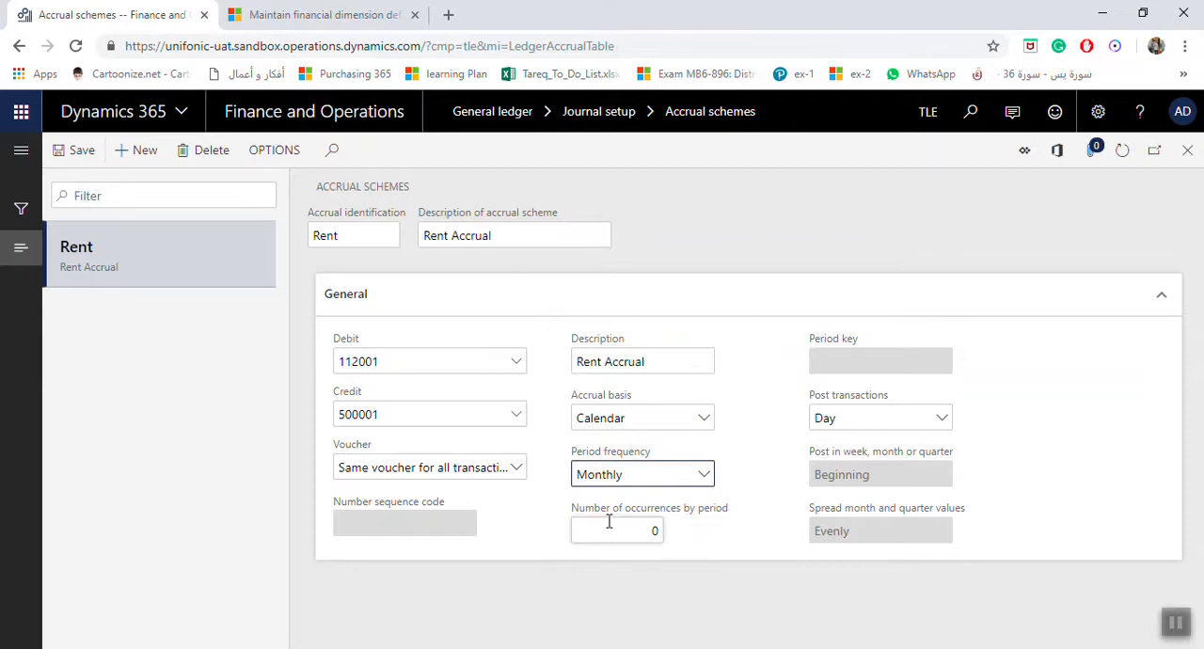
click(647, 531)
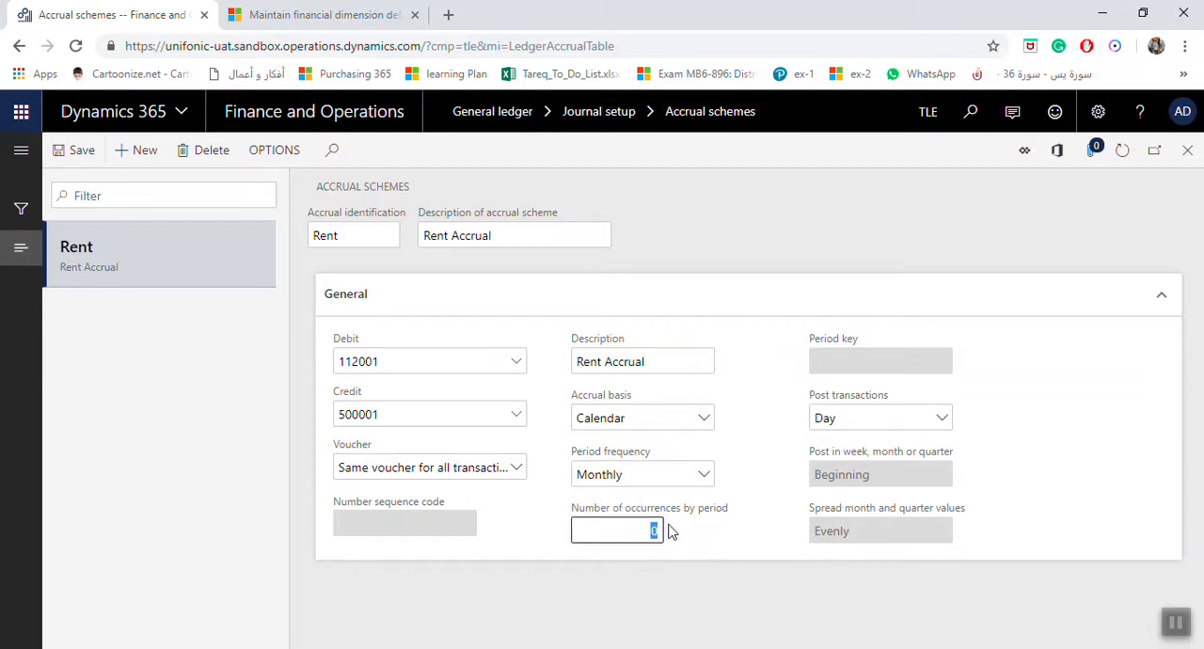
text(12)
key(Tab)
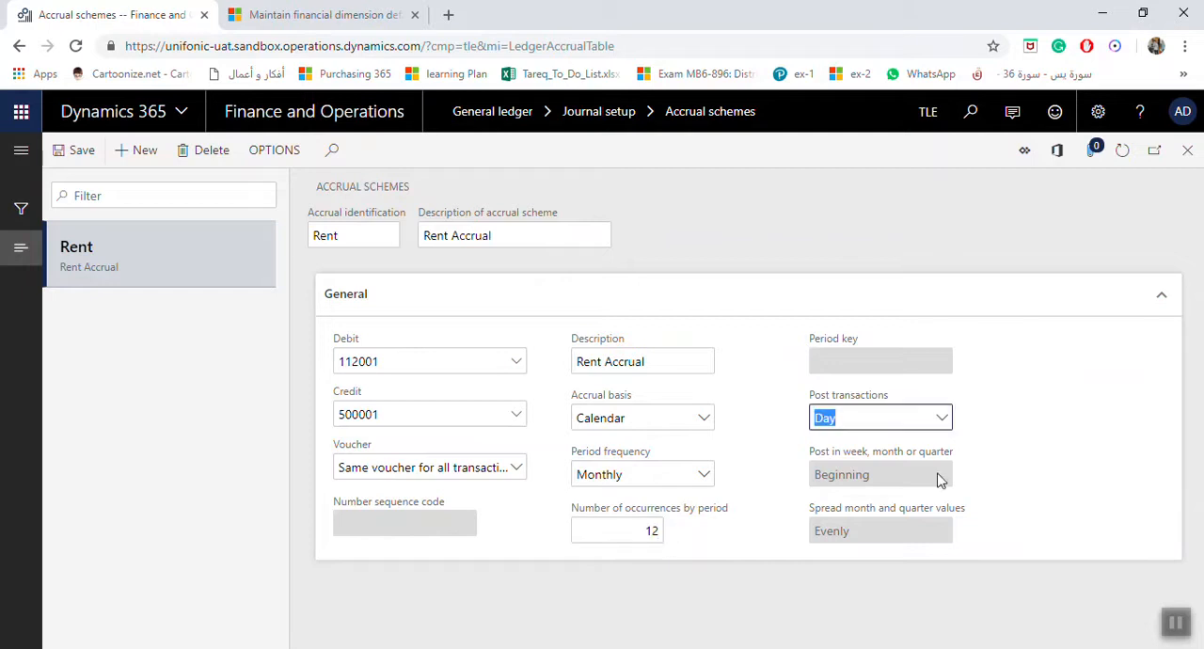
Step: Post the scheme's transactions by Month at the End of the period, spreading month and quarter values Evenly
click(941, 420)
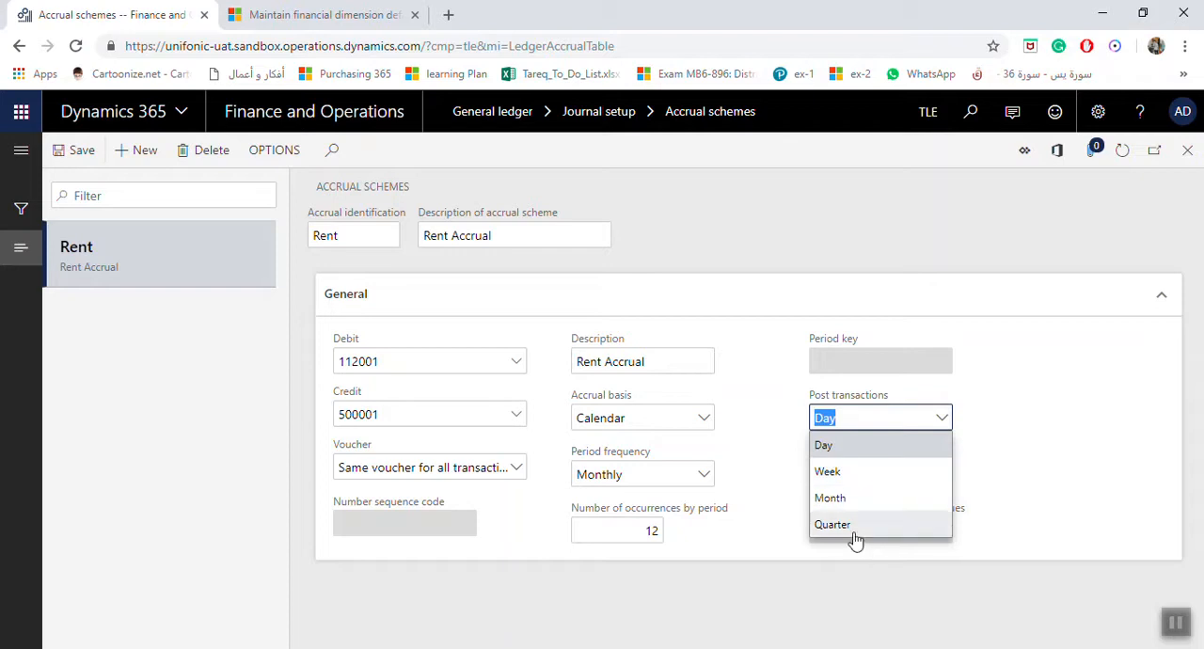
click(845, 498)
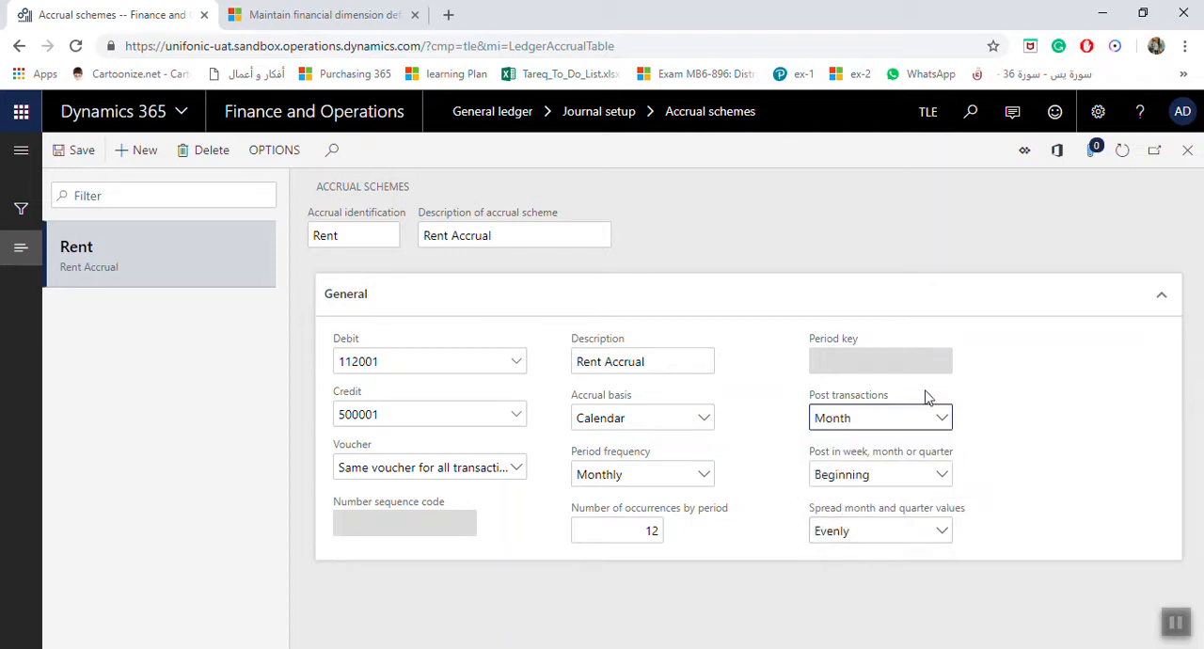
click(942, 477)
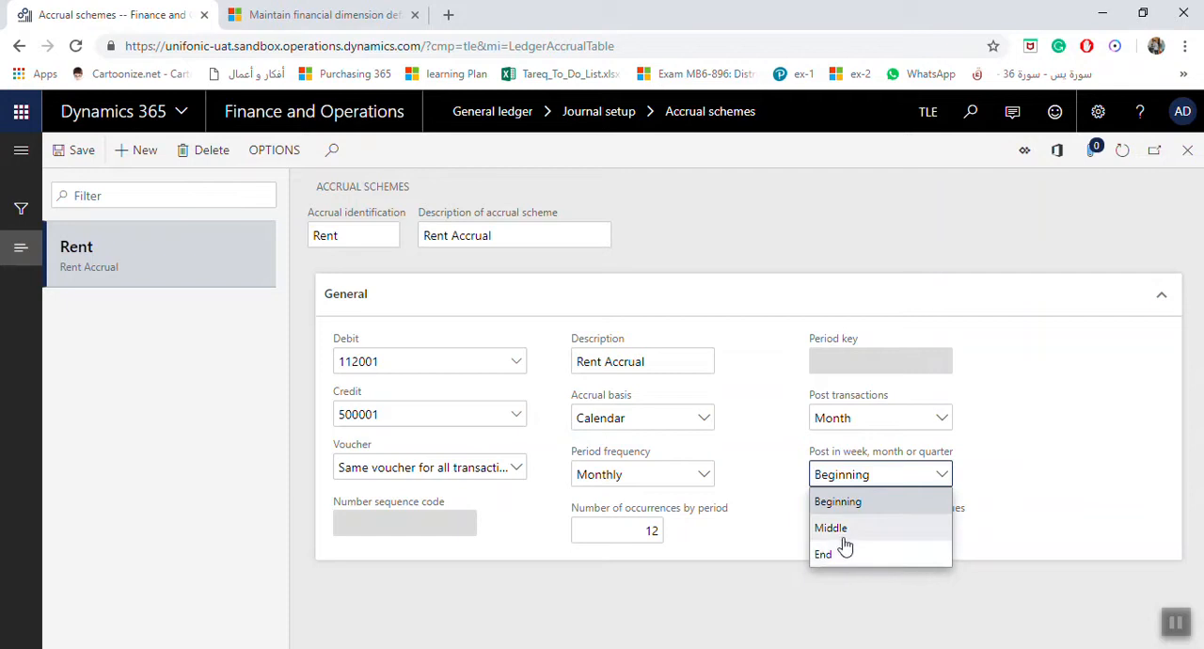
click(841, 556)
click(940, 531)
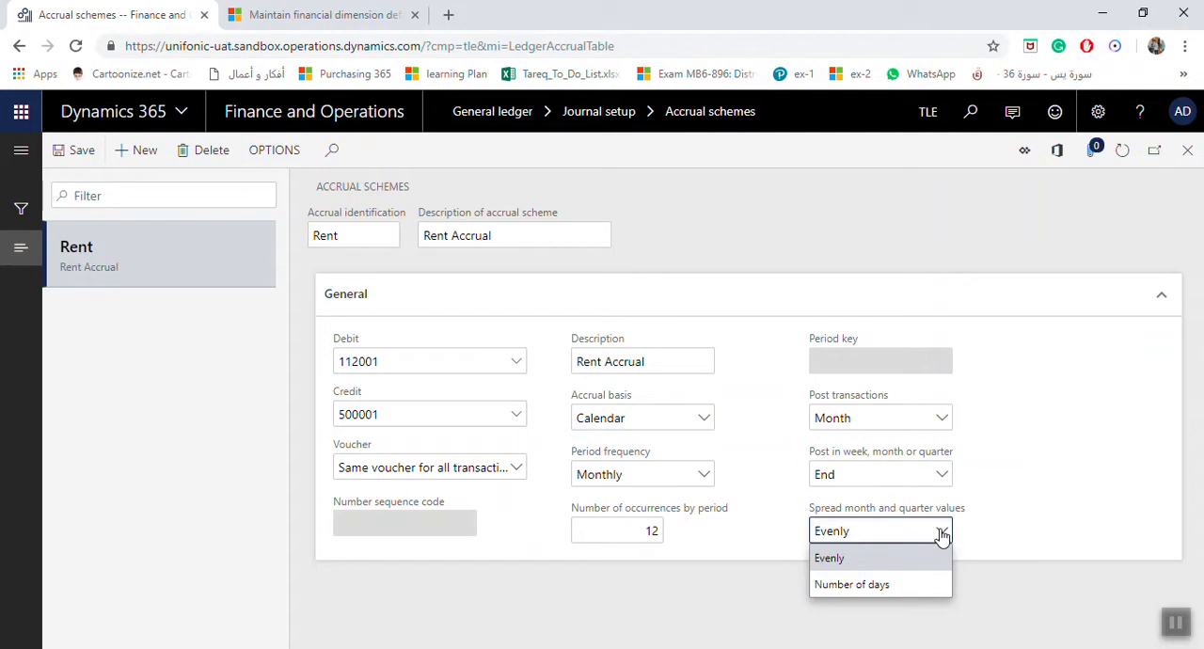
click(868, 567)
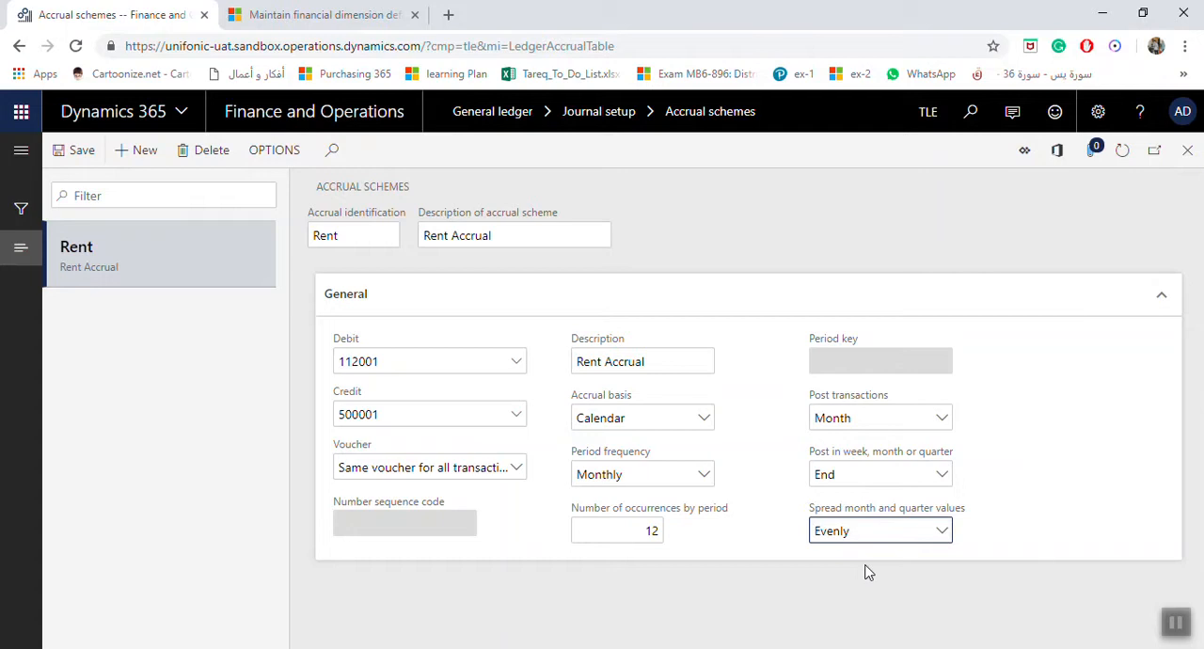
Step: Try Number of days for spreading month and quarter values, and return the setting to Evenly
click(940, 533)
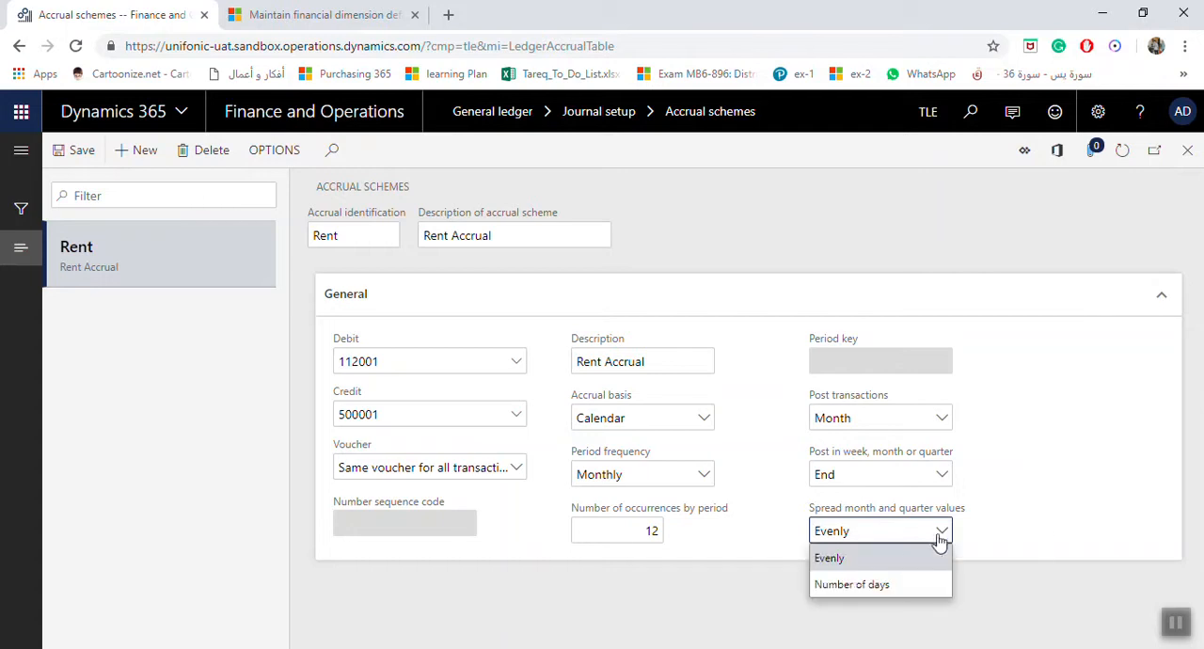
click(887, 584)
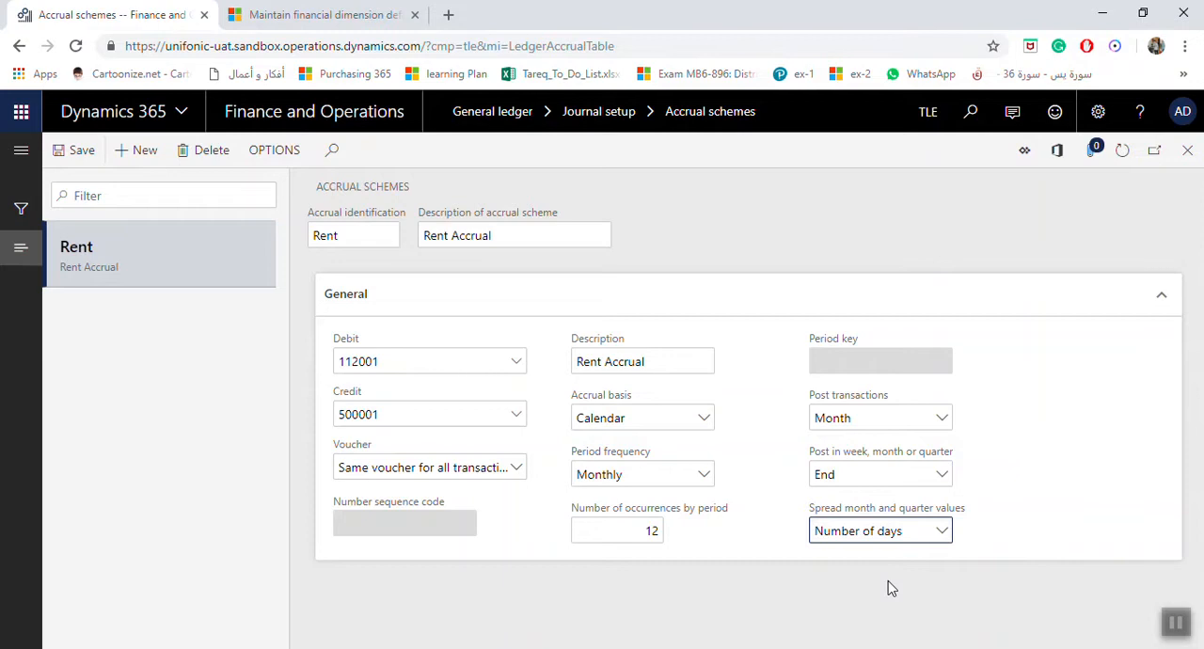
click(942, 535)
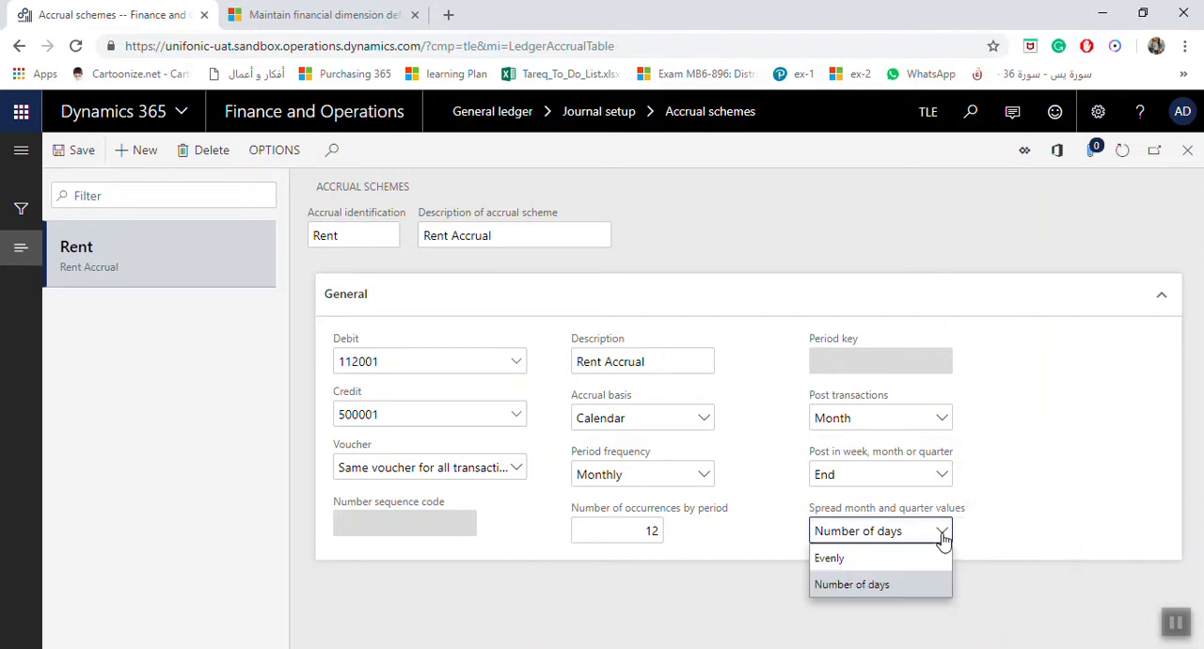
click(905, 557)
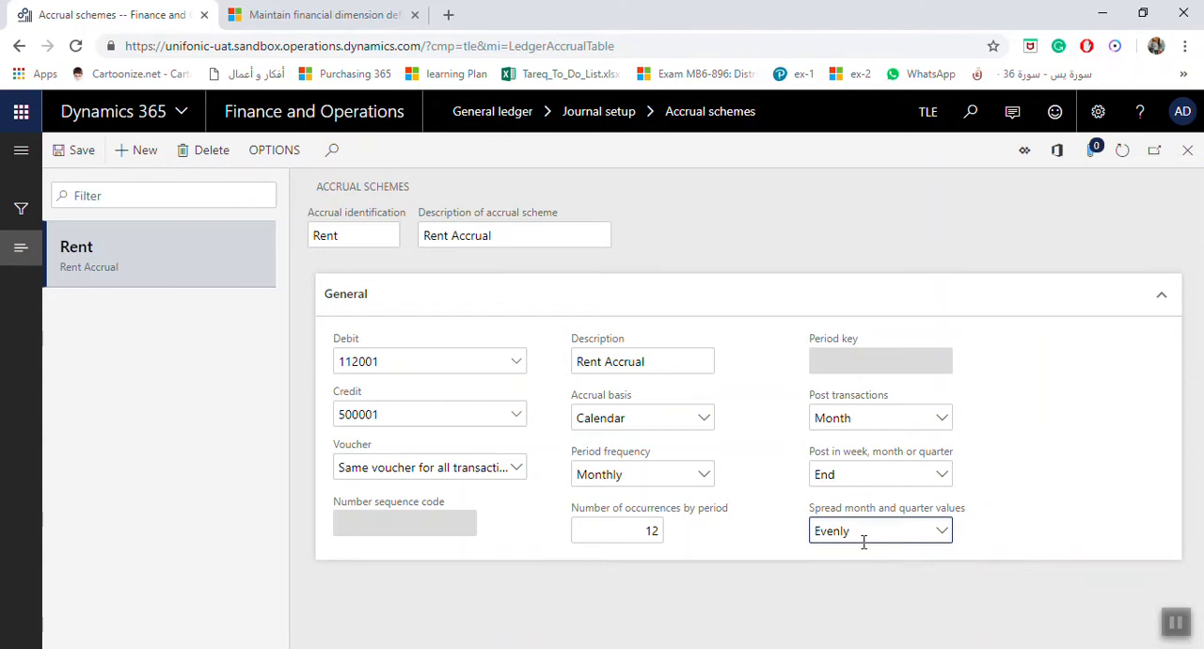
Step: Save the Rent accrual scheme and review its identification, description, and debit and credit main accounts
click(87, 152)
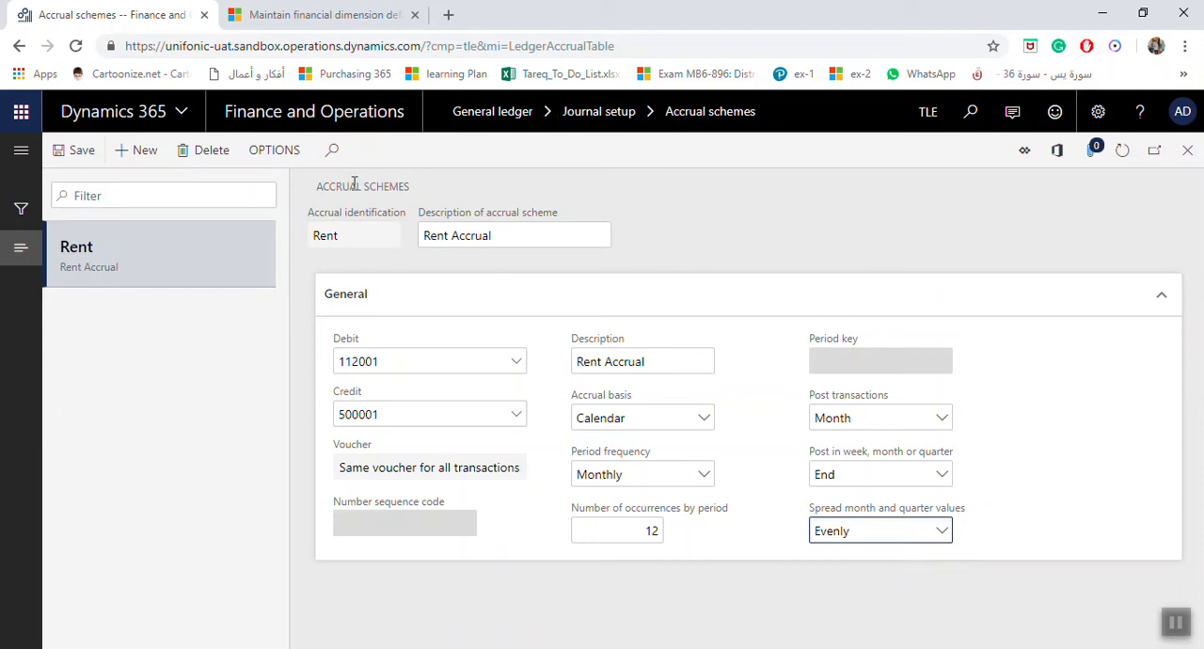
click(367, 238)
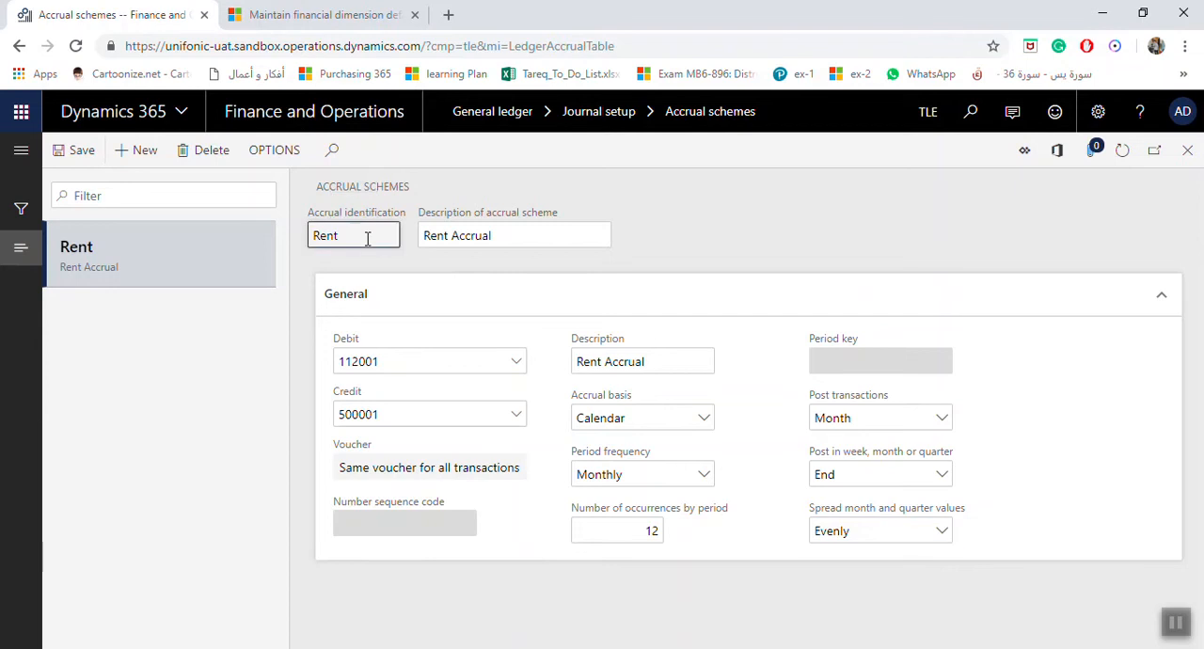
click(499, 236)
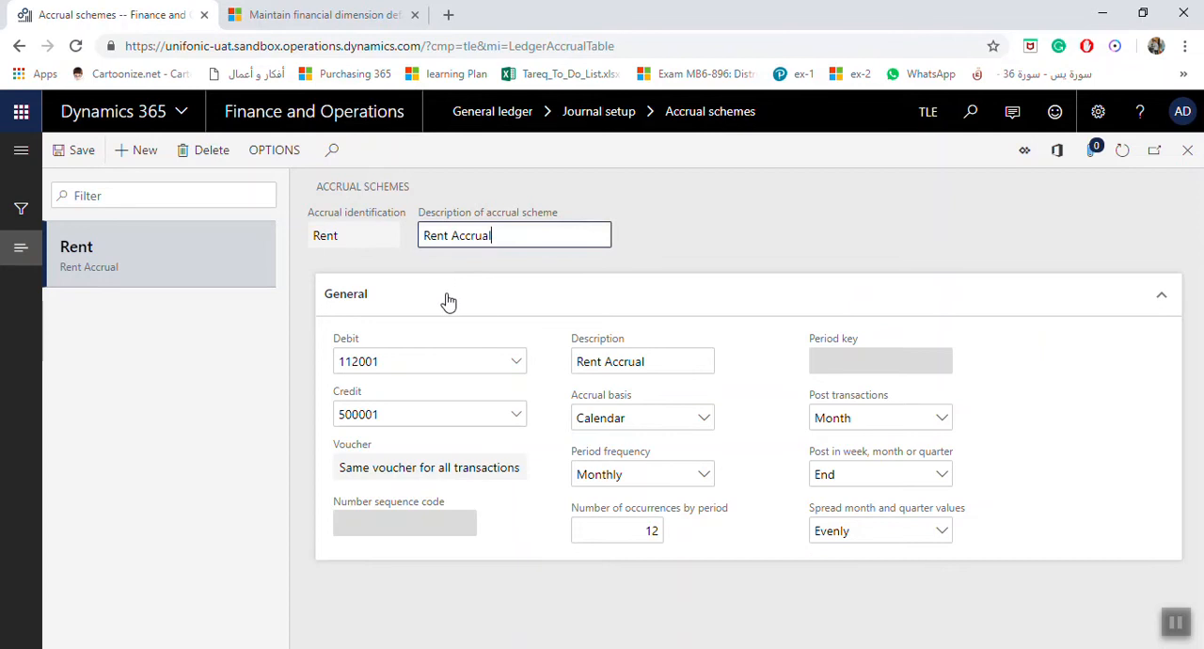
click(407, 363)
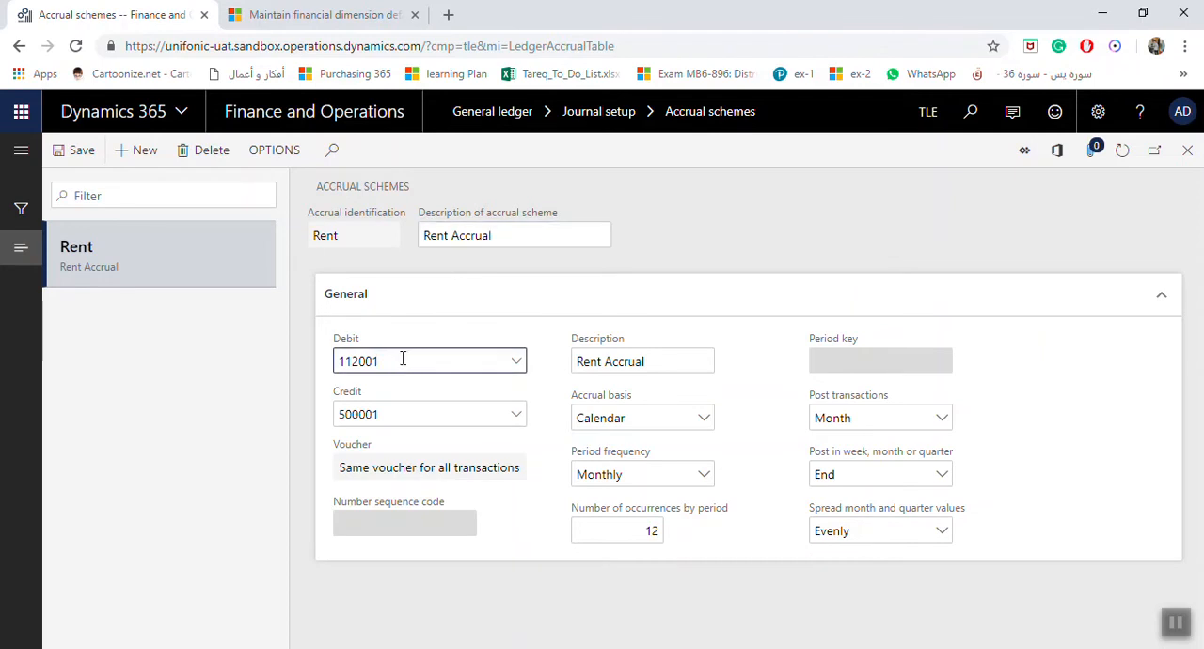
click(408, 410)
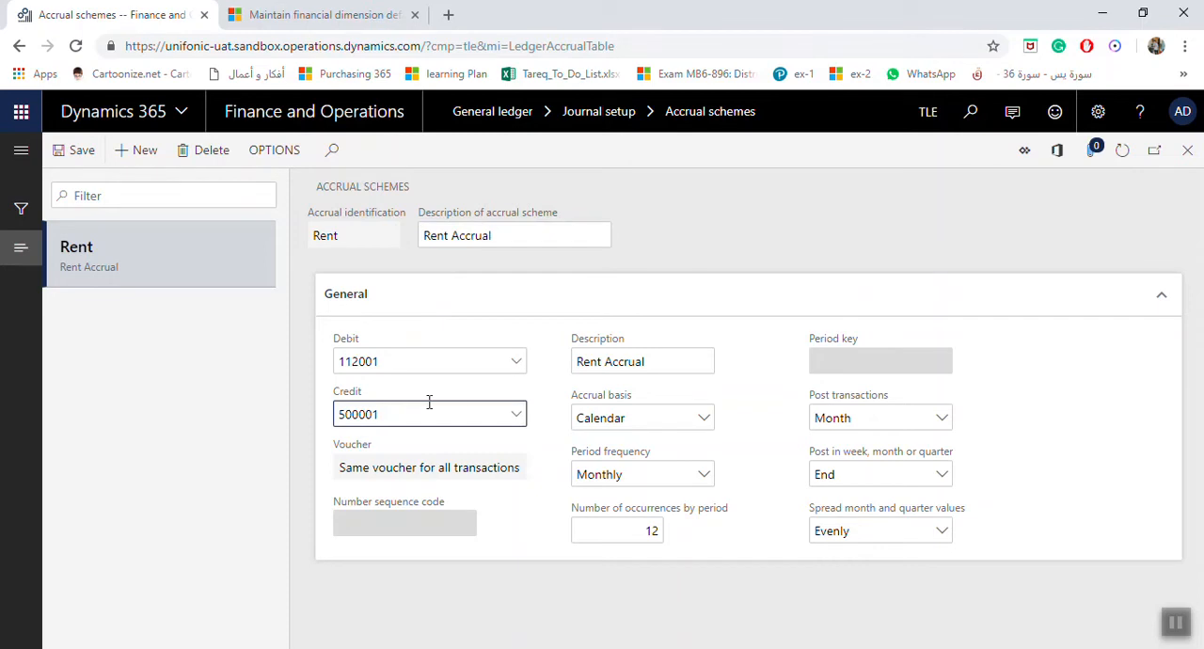
click(442, 368)
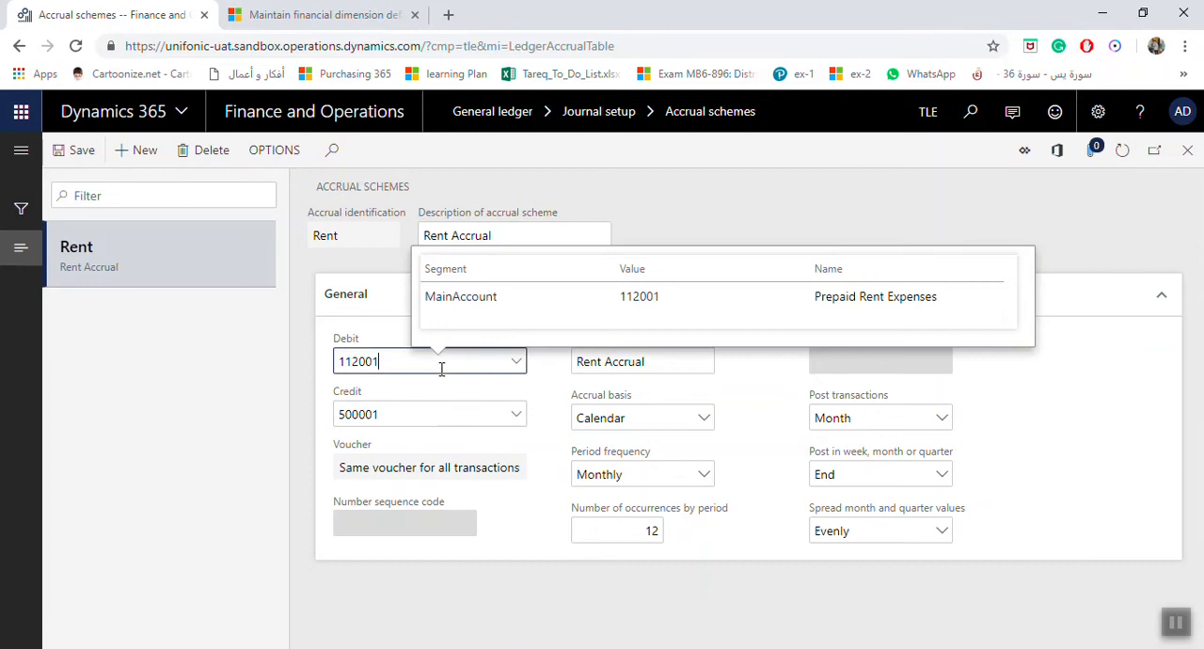
click(446, 413)
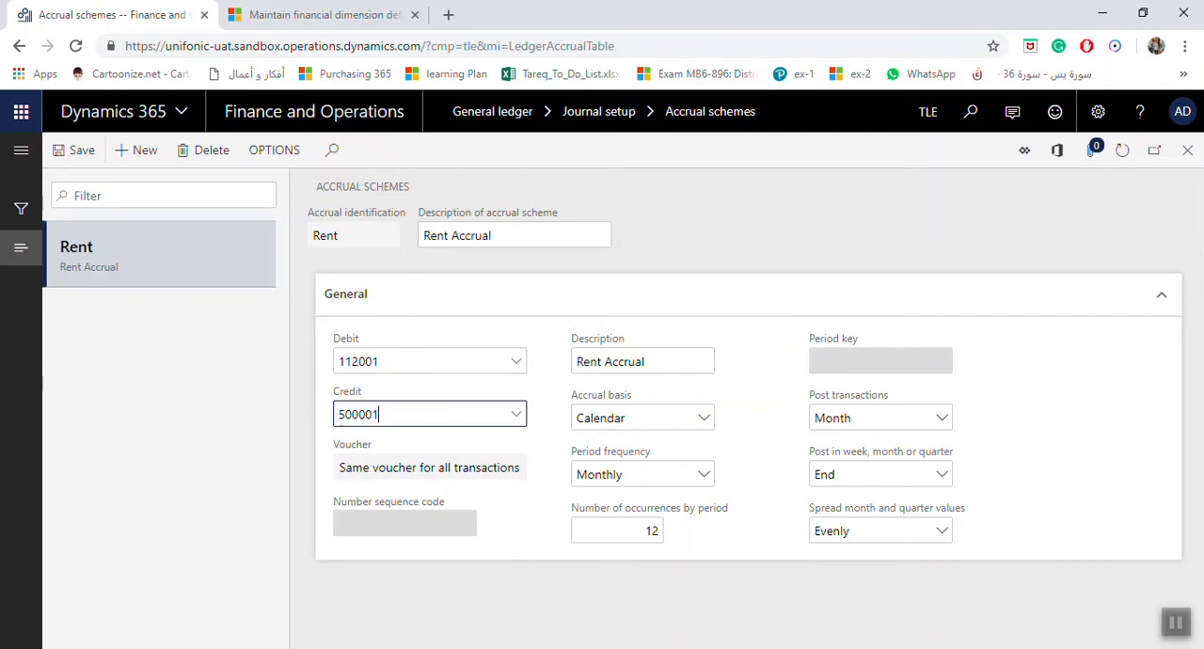
Step: Extend the Description in the scheme's General section to Rent Accrual allocation
click(662, 365)
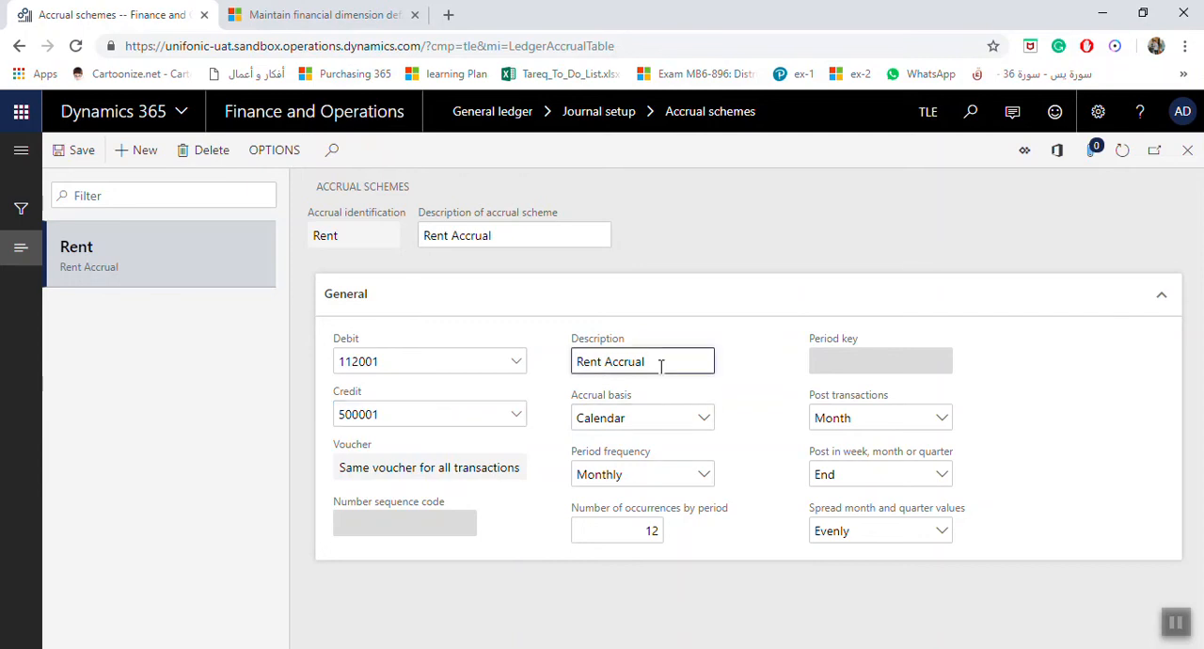
text(allocation)
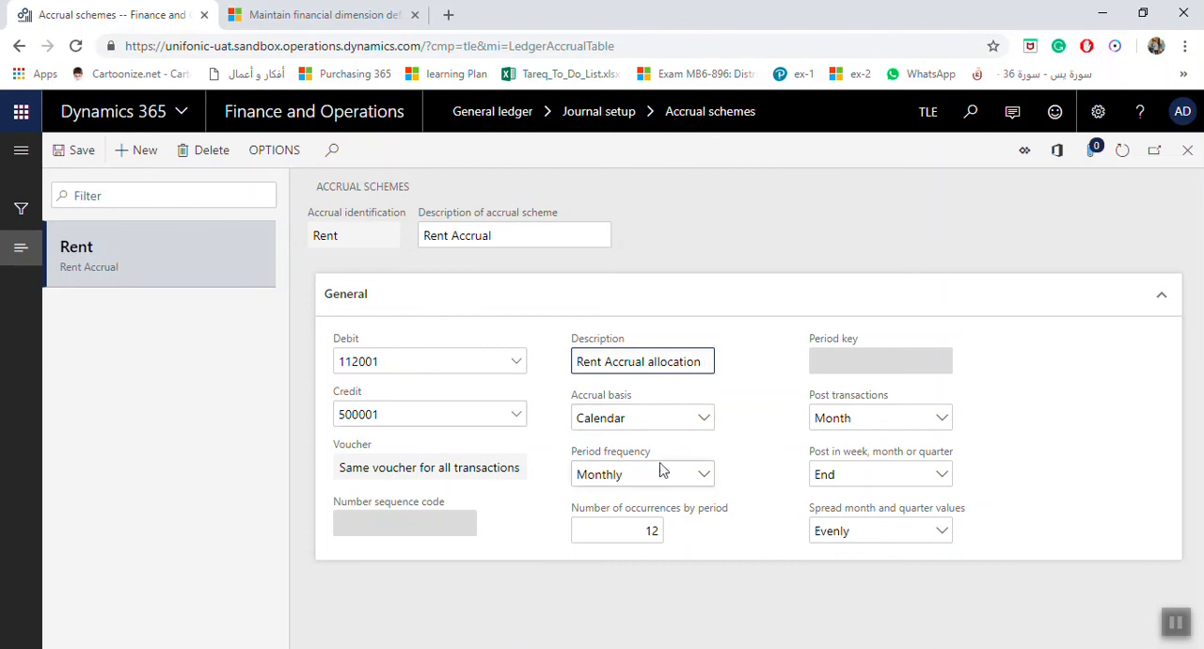
Step: Review the scheme's period frequency, number of occurrences, transaction posting interval and month and quarter spreading options
click(707, 487)
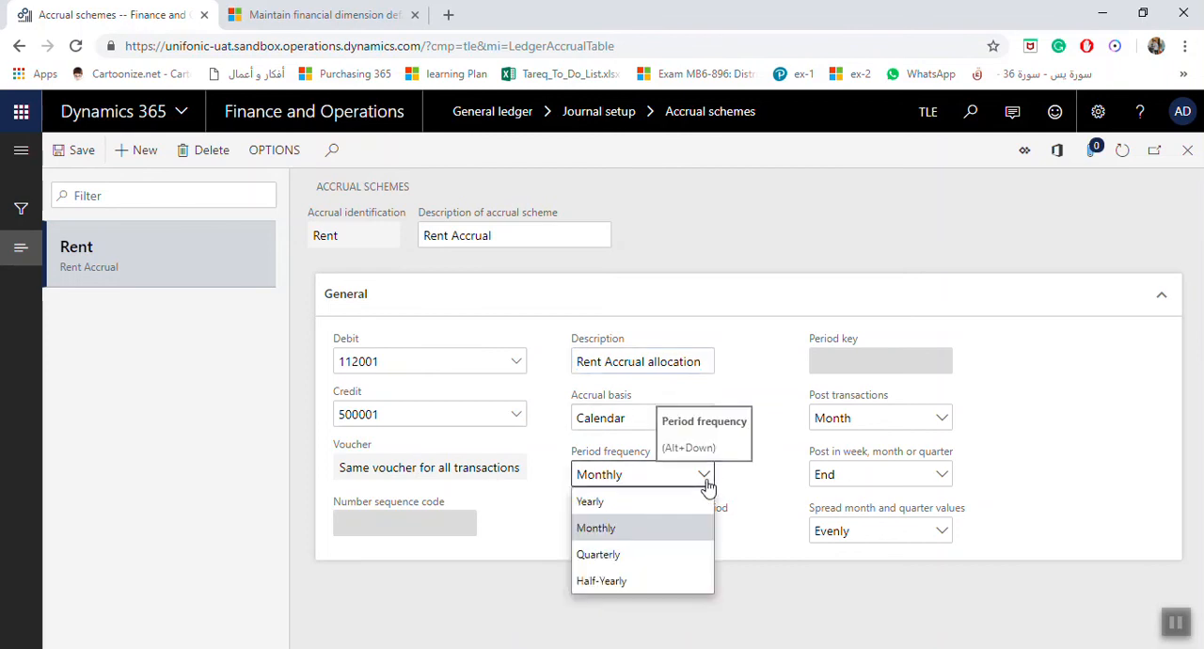
click(707, 486)
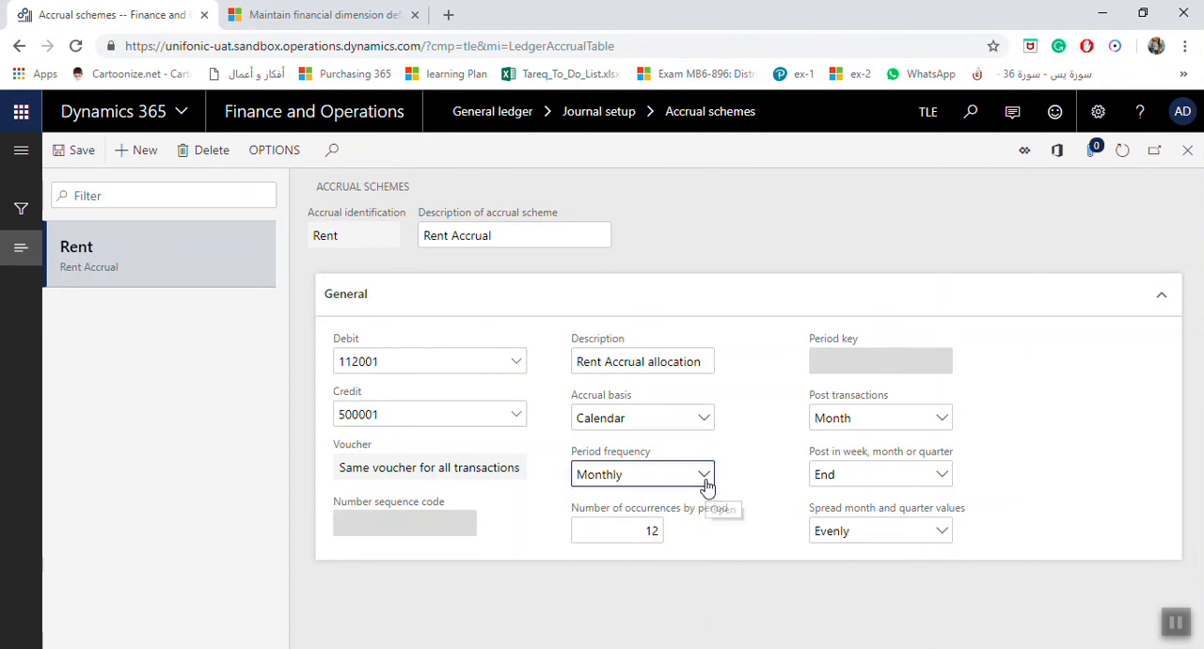
click(632, 531)
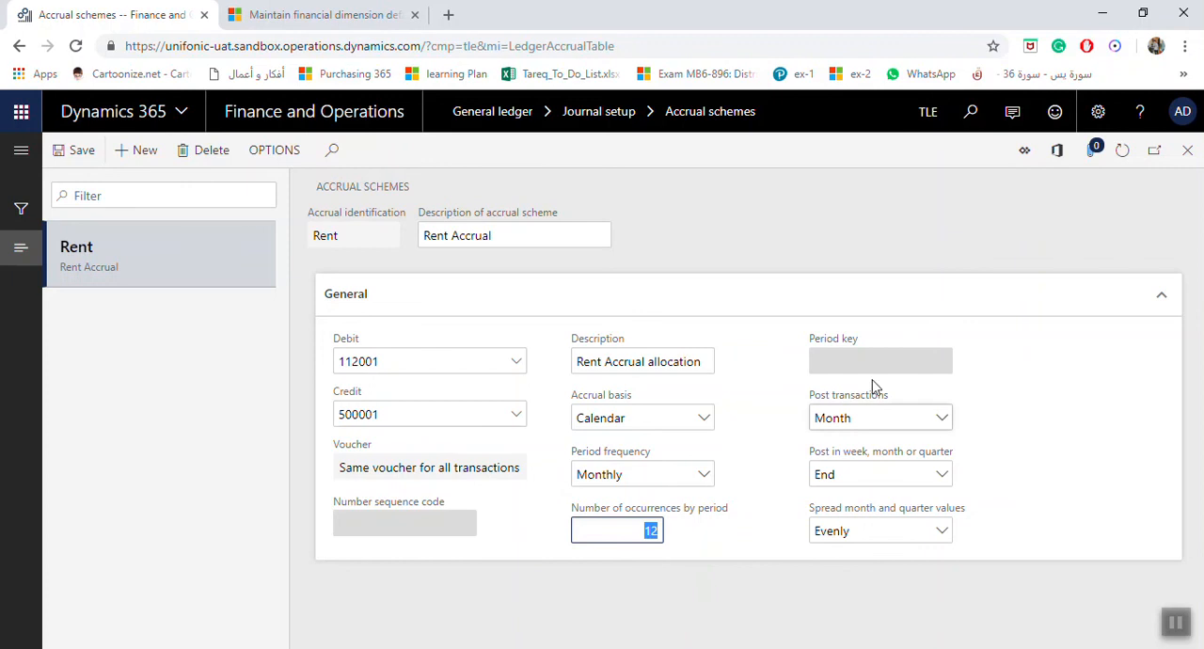
click(941, 418)
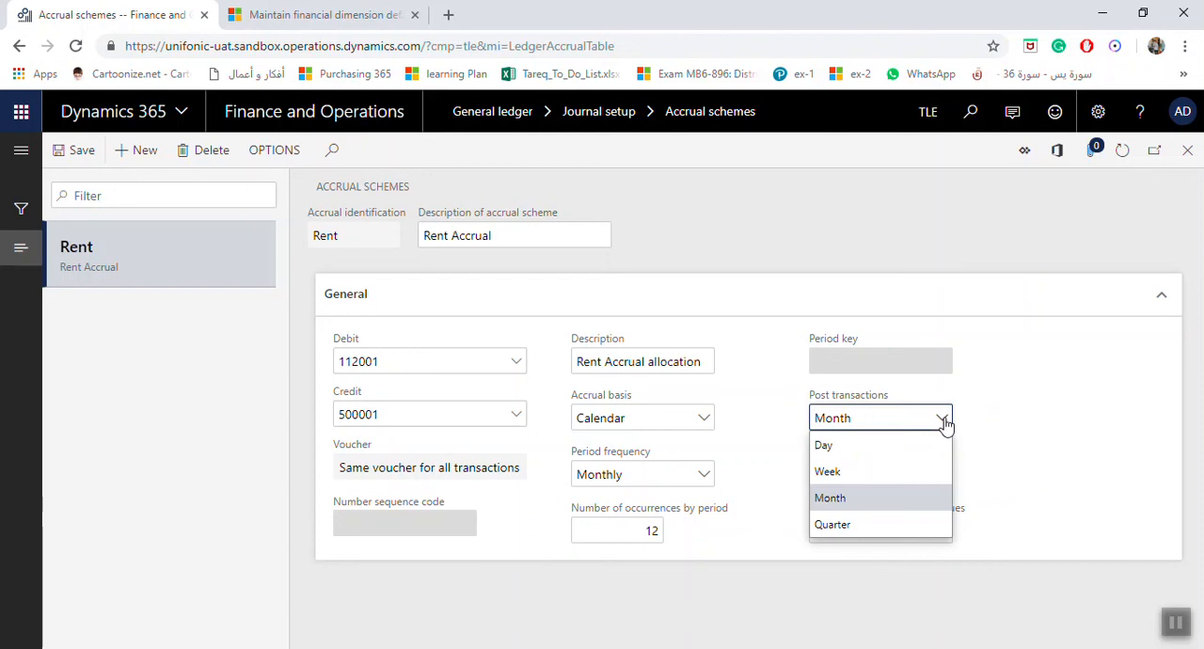
click(941, 421)
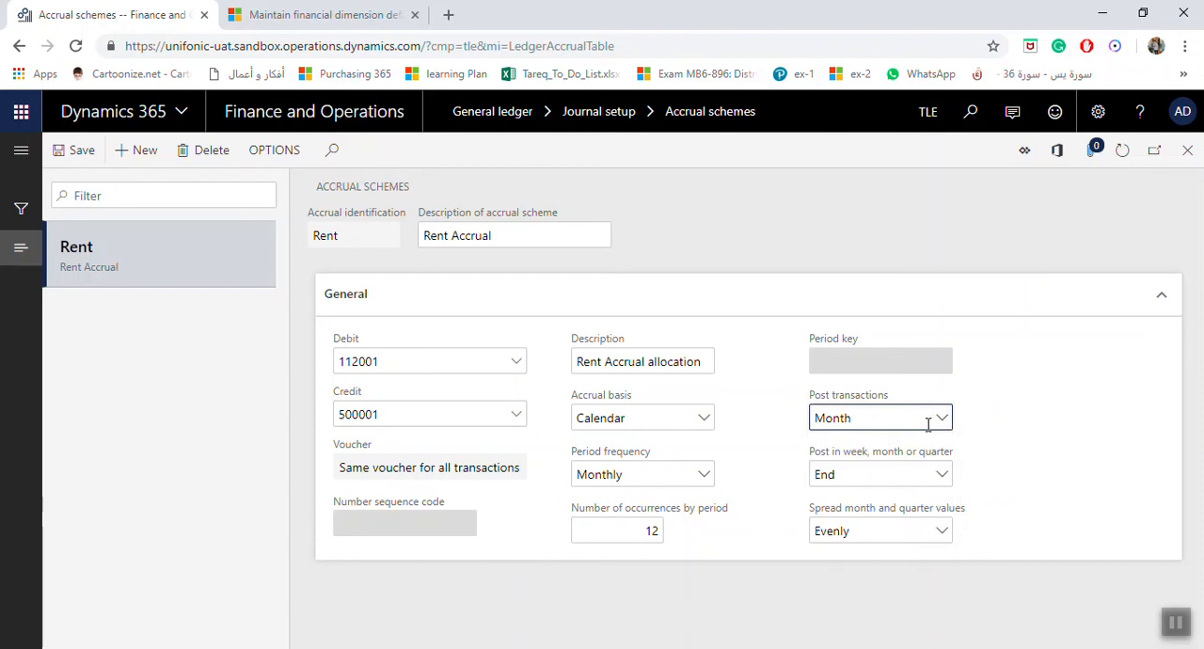
click(900, 533)
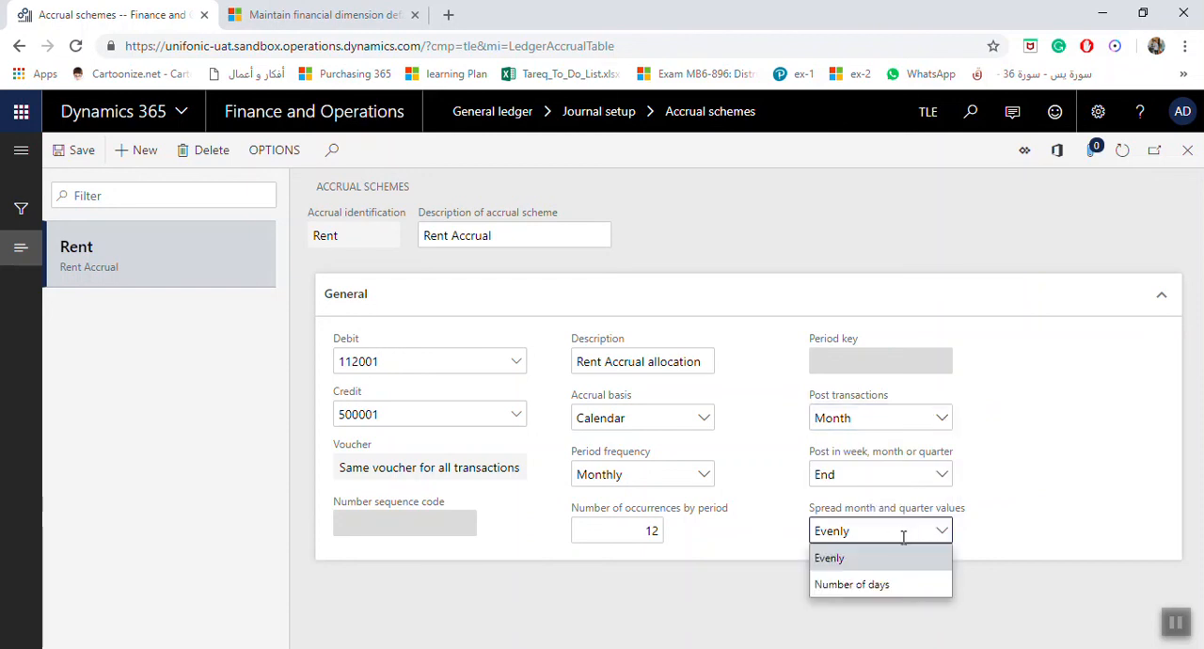
click(903, 532)
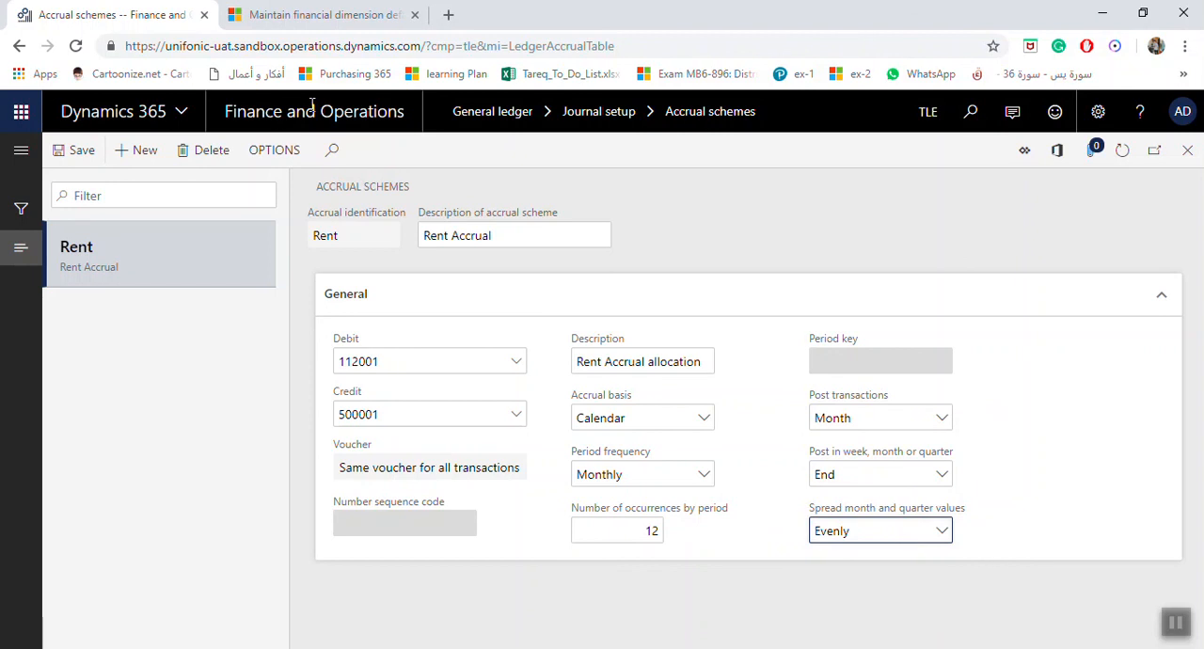
Step: Save the Rent accrual scheme with its updated description
click(89, 152)
click(955, 648)
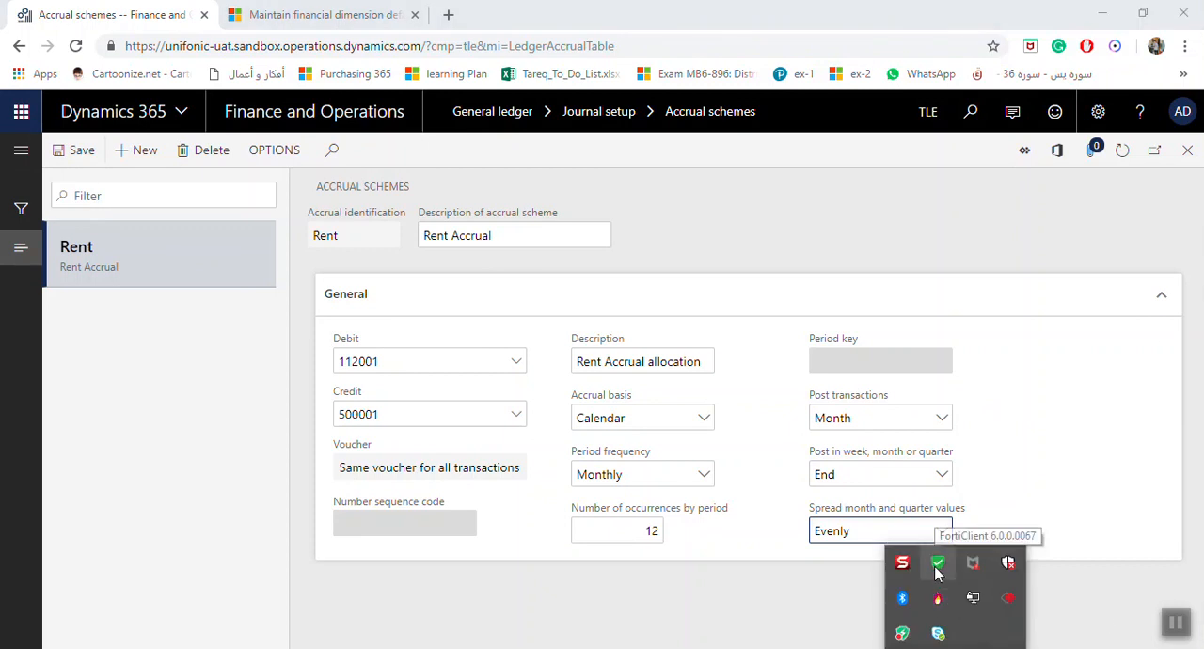